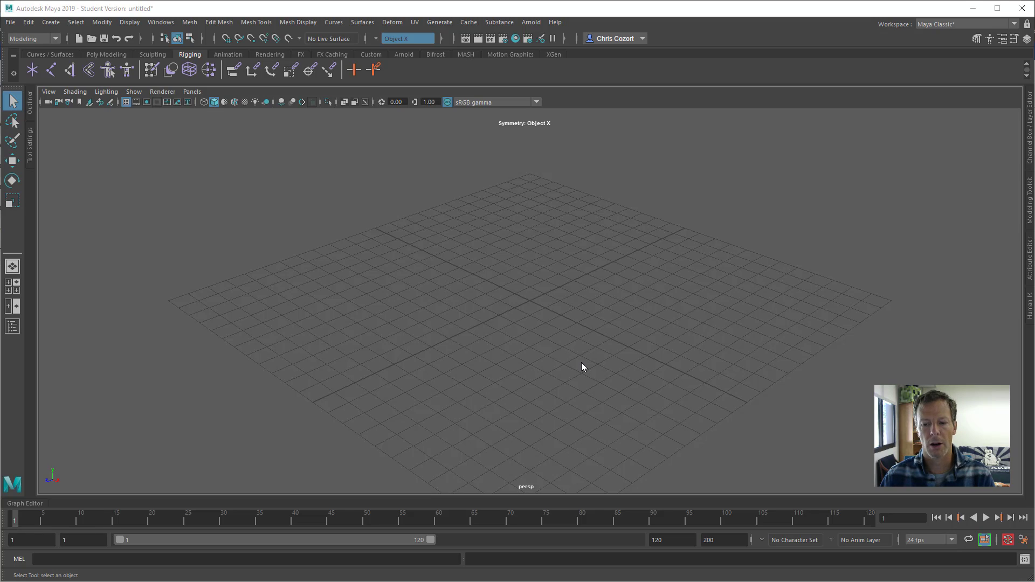
Bring up the polygon modeling tools and check the Interactive Creation setting for polygon primitives
click(56, 55)
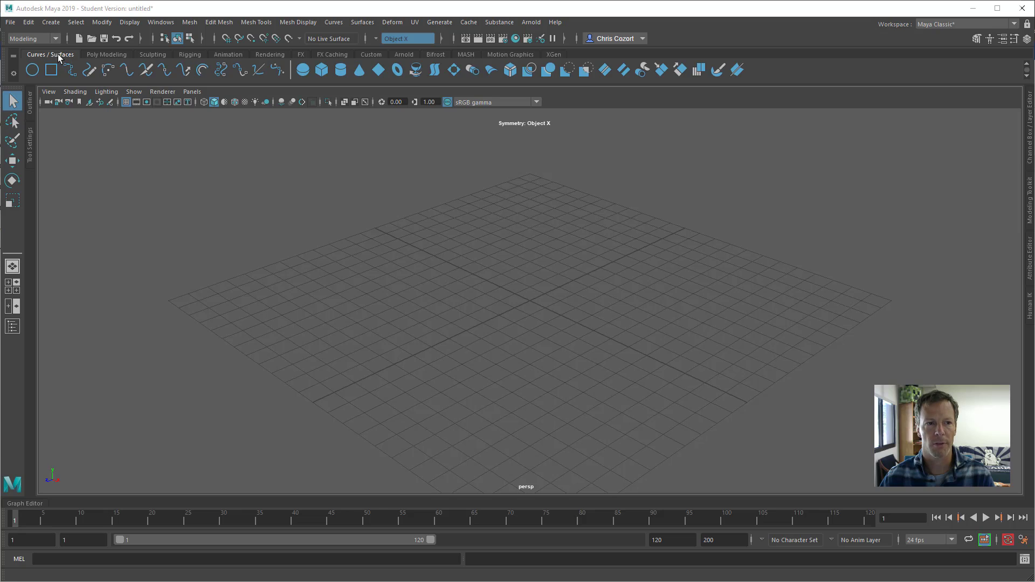
click(99, 57)
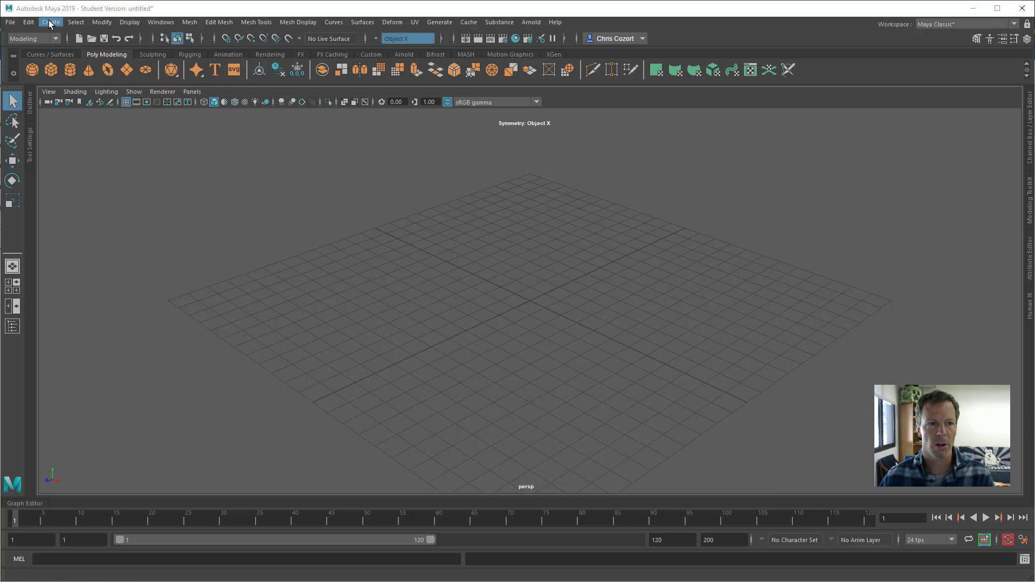
click(102, 23)
mouse_move(51, 22)
mouse_move(108, 61)
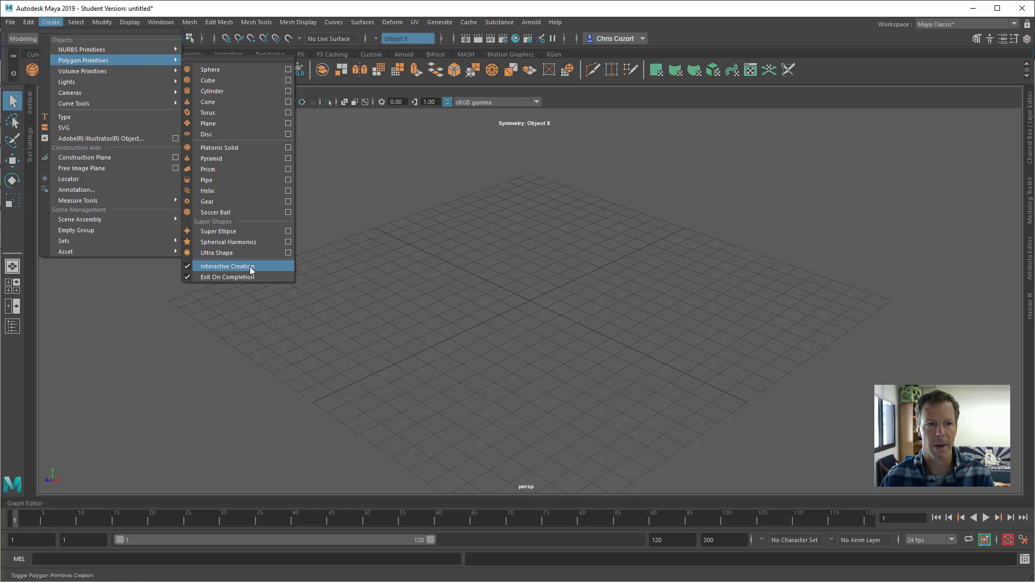
click(46, 22)
click(46, 21)
With grid snapping on, create a polygon sphere with a radius of about 4 at the grid's origin
click(34, 72)
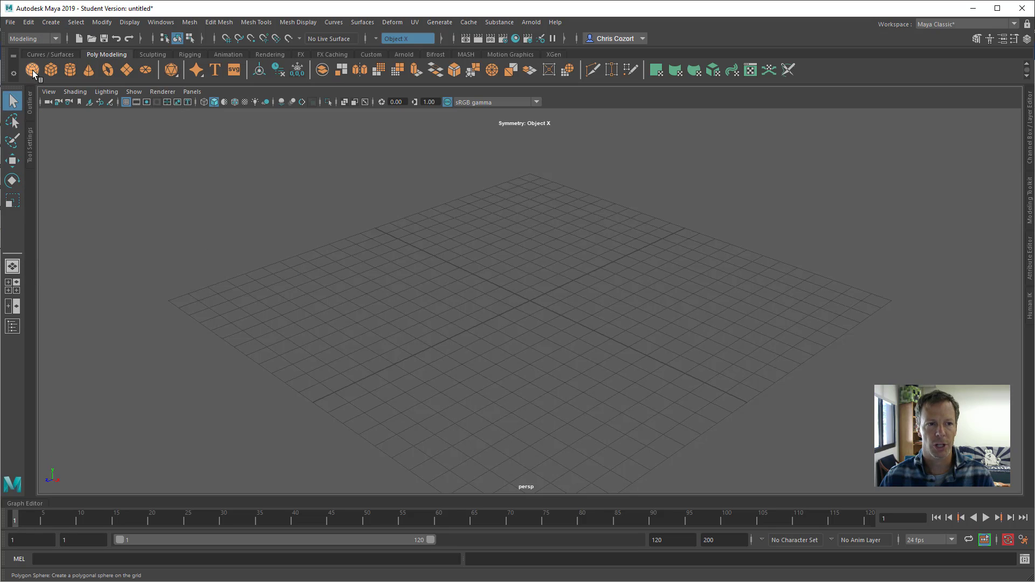
click(33, 72)
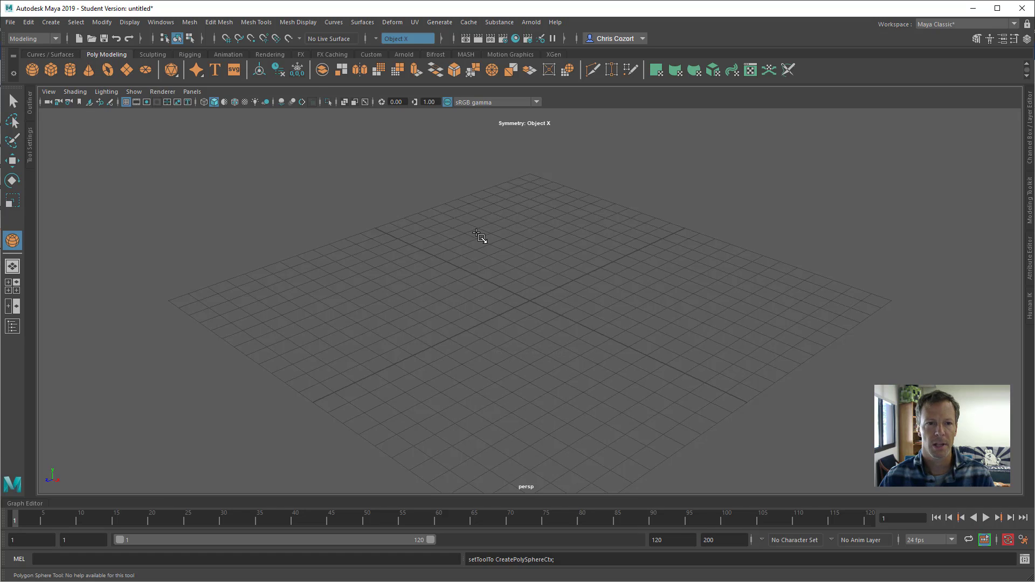
click(226, 38)
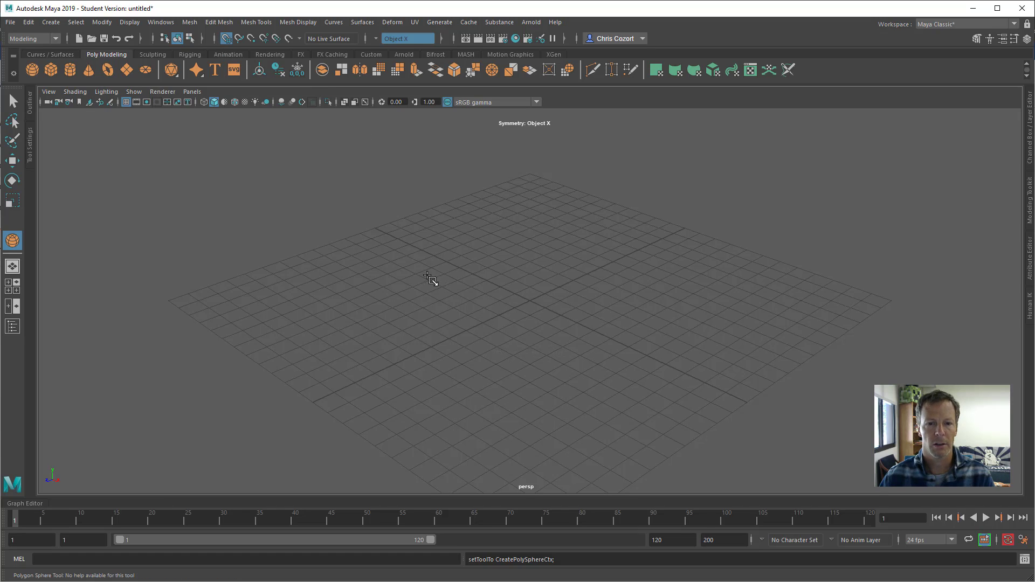
drag(539, 307, 583, 327)
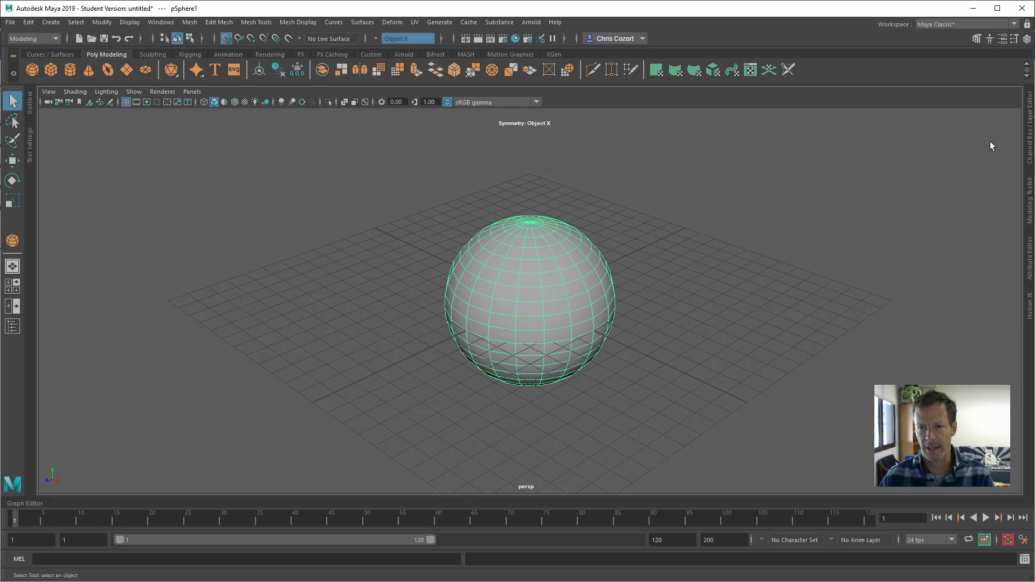
Look through the sphere's channels and attributes, ending on its radius and subdivision settings
click(1030, 128)
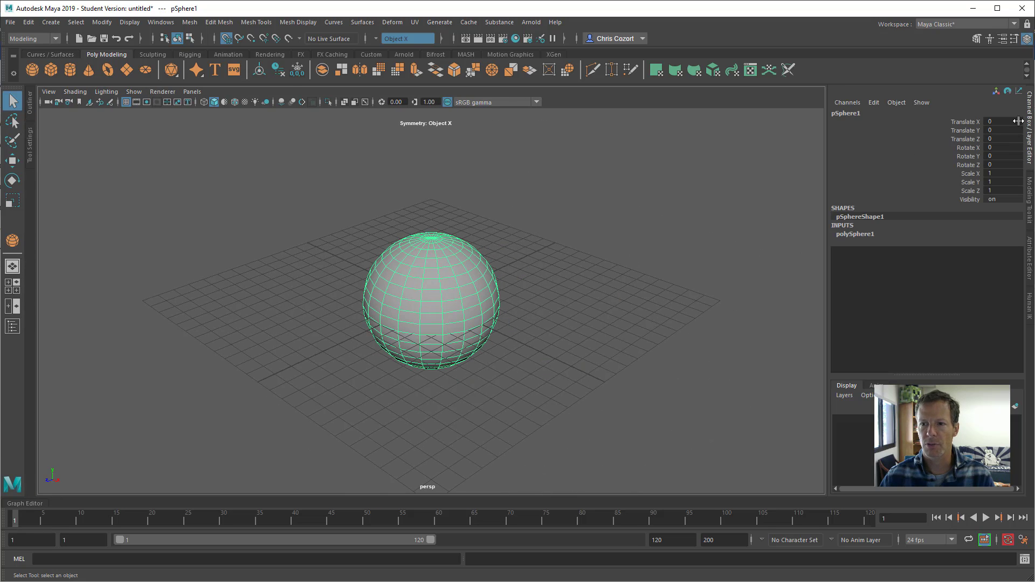
click(1030, 199)
click(1031, 261)
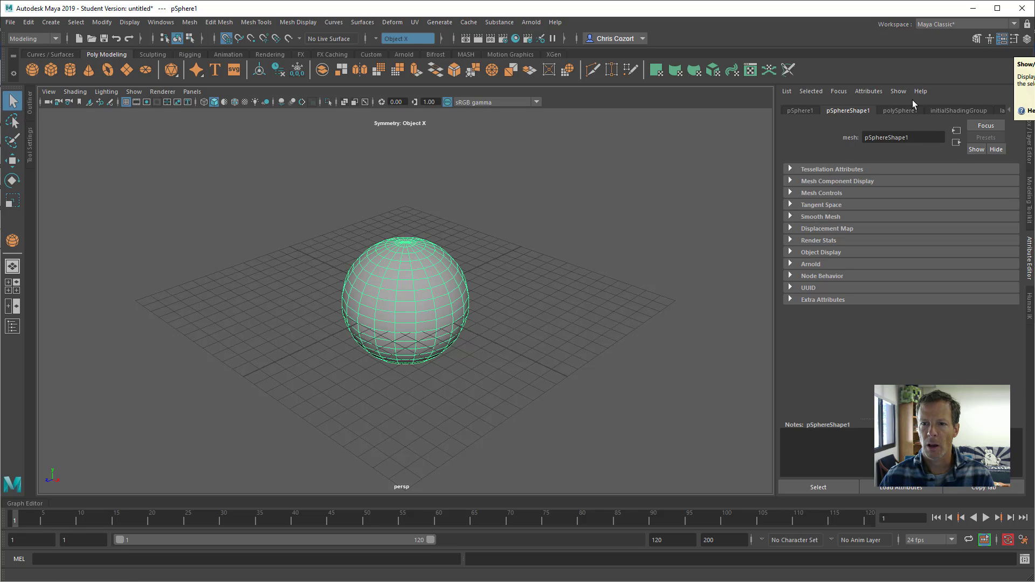
click(900, 111)
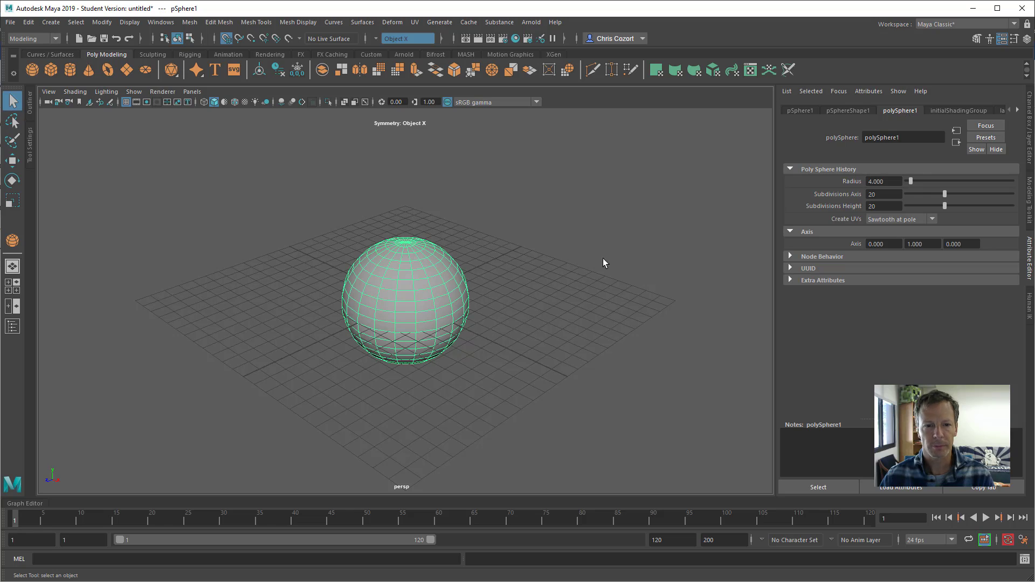
Examine the sphere in the perspective view, the four-view layout and an enlarged top view
scroll(497, 309, up, 3)
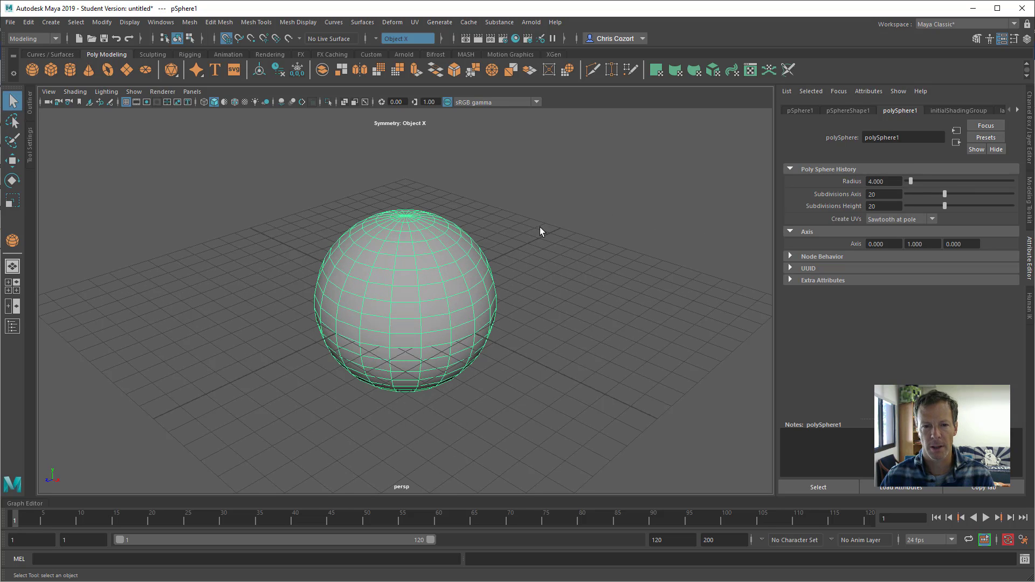
alt+drag(539, 227, 567, 286)
key(space)
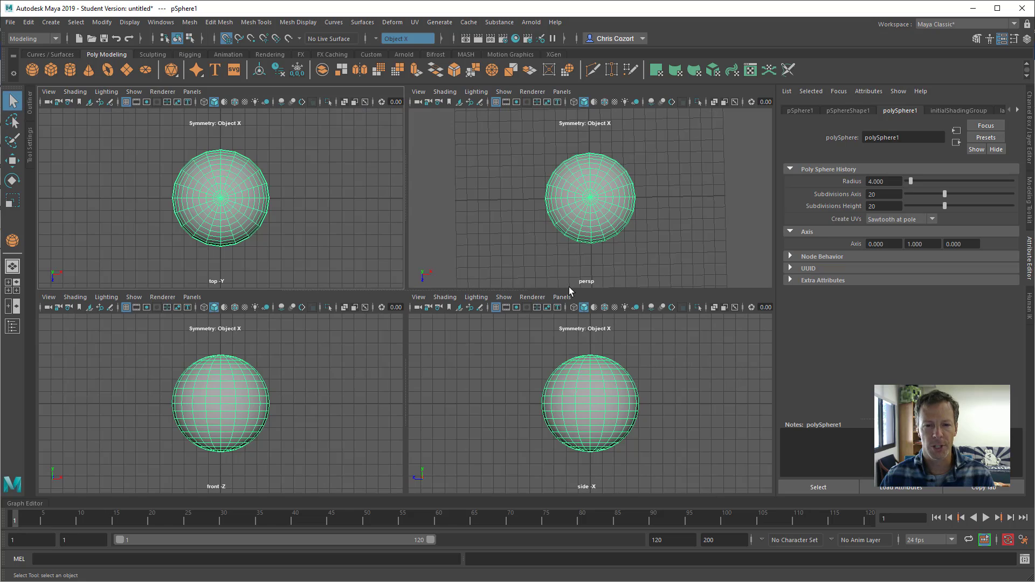
key(space)
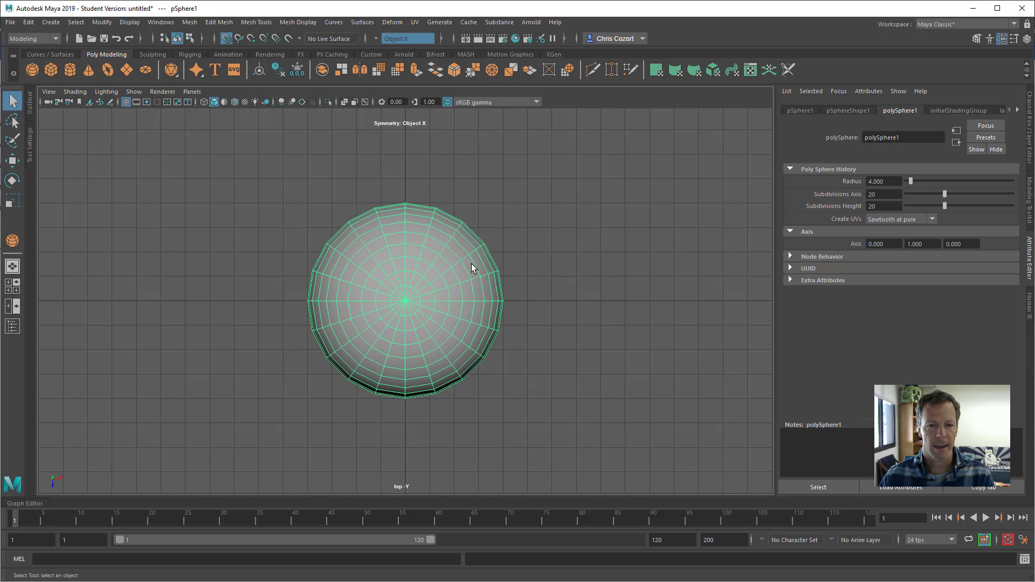
scroll(518, 306, up, 5)
scroll(518, 305, up, 1)
scroll(518, 305, down, 3)
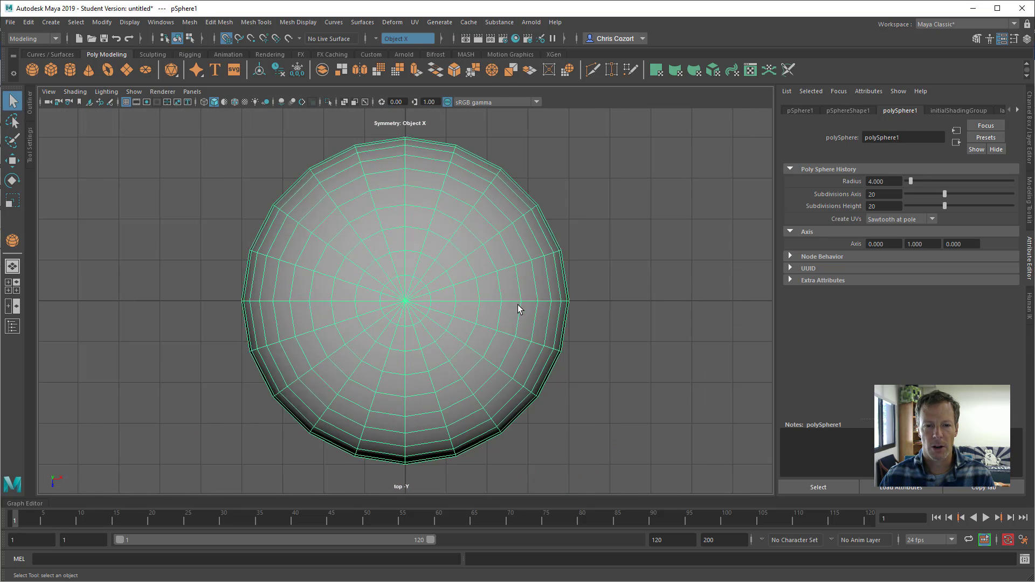
scroll(518, 306, up, 1)
key(space)
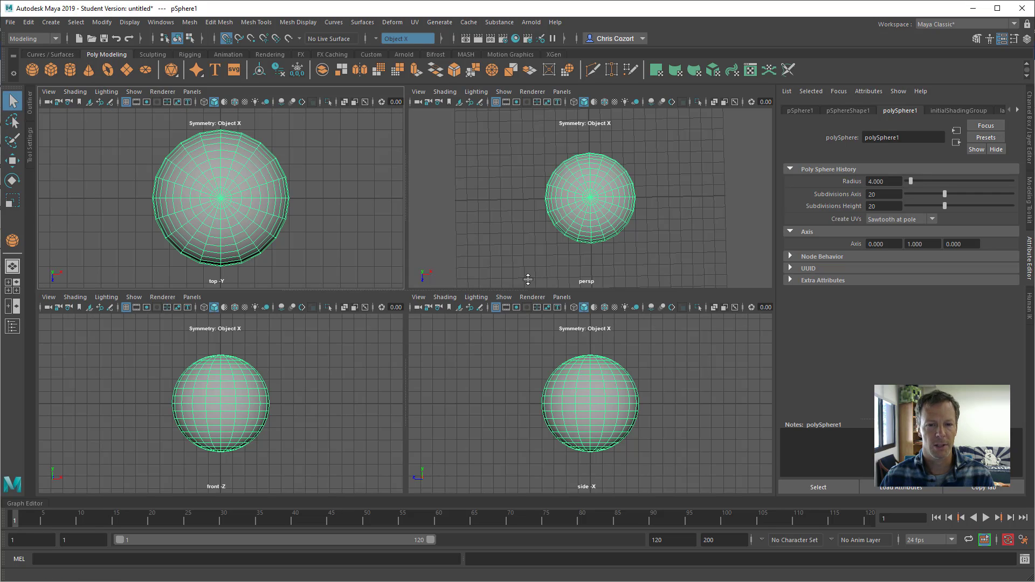
Inspect the sphere from different angles and distances in the perspective view of the four-view layout
alt+drag(602, 209, 565, 179)
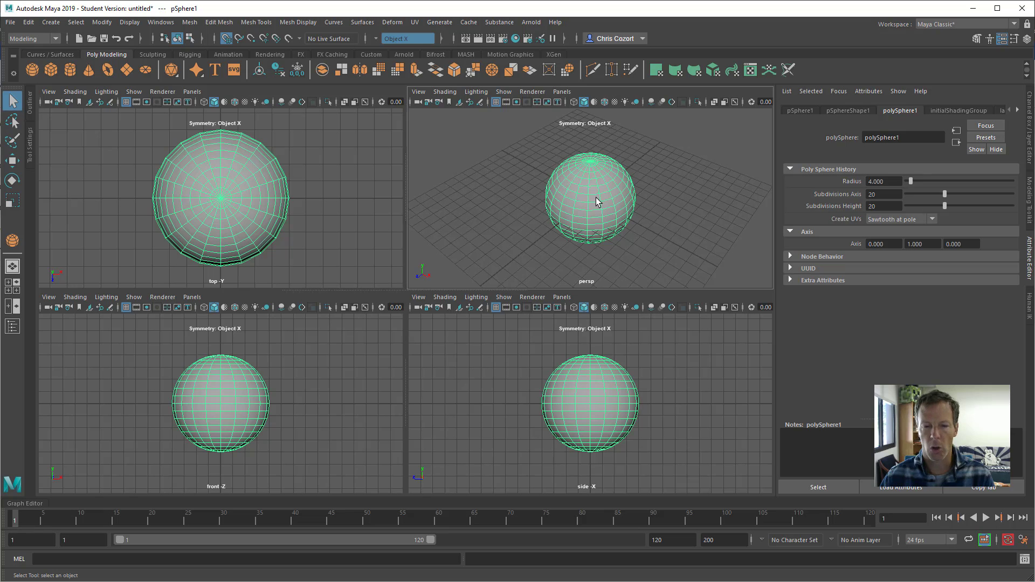
mouse_move(523, 222)
alt+mouse_down()
mouse_move(536, 199)
mouse_move(526, 207)
mouse_move(545, 208)
mouse_move(550, 196)
mouse_move(533, 216)
mouse_move(539, 245)
mouse_move(513, 229)
mouse_move(526, 218)
mouse_move(502, 215)
mouse_move(548, 208)
mouse_move(555, 220)
mouse_move(537, 221)
alt+mouse_up()
scroll(600, 234, down, 2)
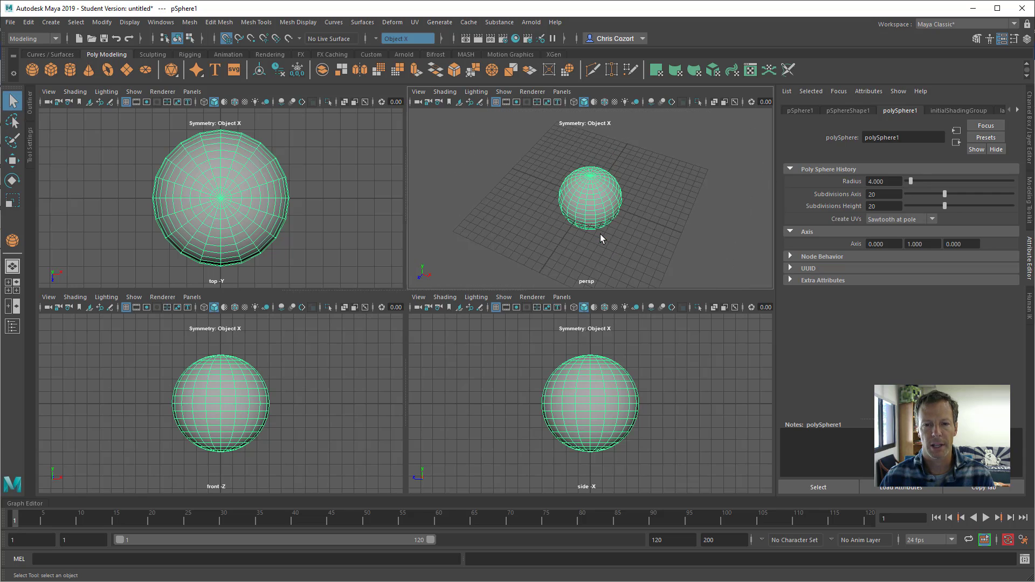
scroll(600, 235, up, 3)
scroll(600, 234, down, 3)
scroll(601, 234, up, 1)
alt+middle_drag(559, 233, 576, 219)
scroll(315, 226, up, 3)
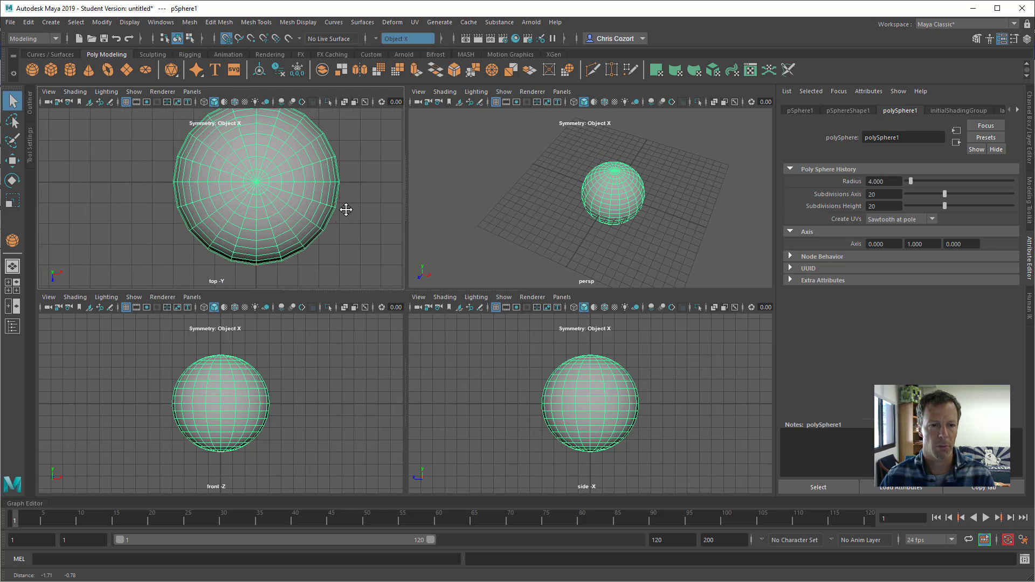
Frame the sphere in a full-size top view and switch it to vertex selection
scroll(306, 232, down, 2)
key(f)
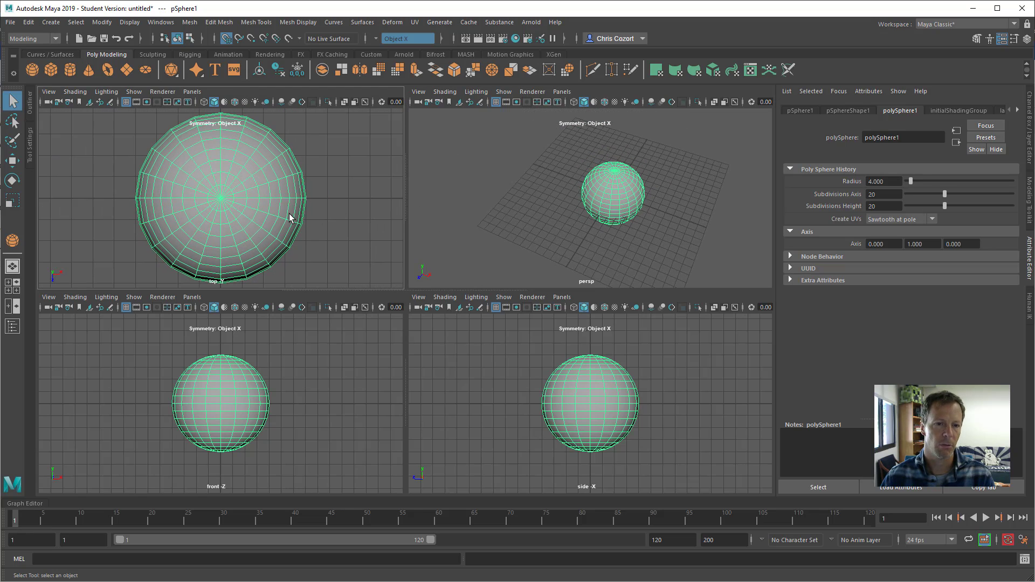
scroll(294, 217, up, 2)
scroll(293, 216, down, 3)
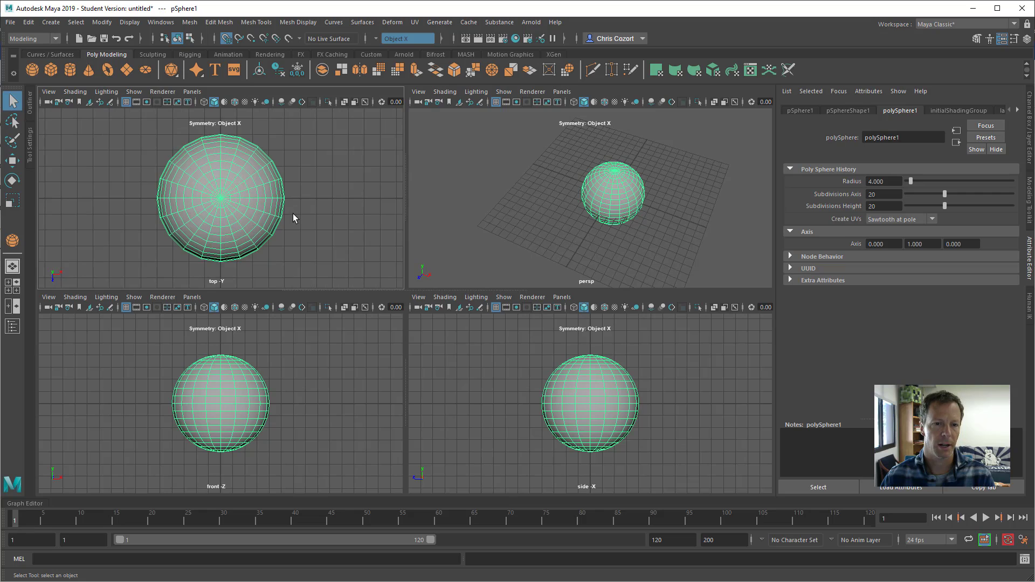
key(space)
key(space)
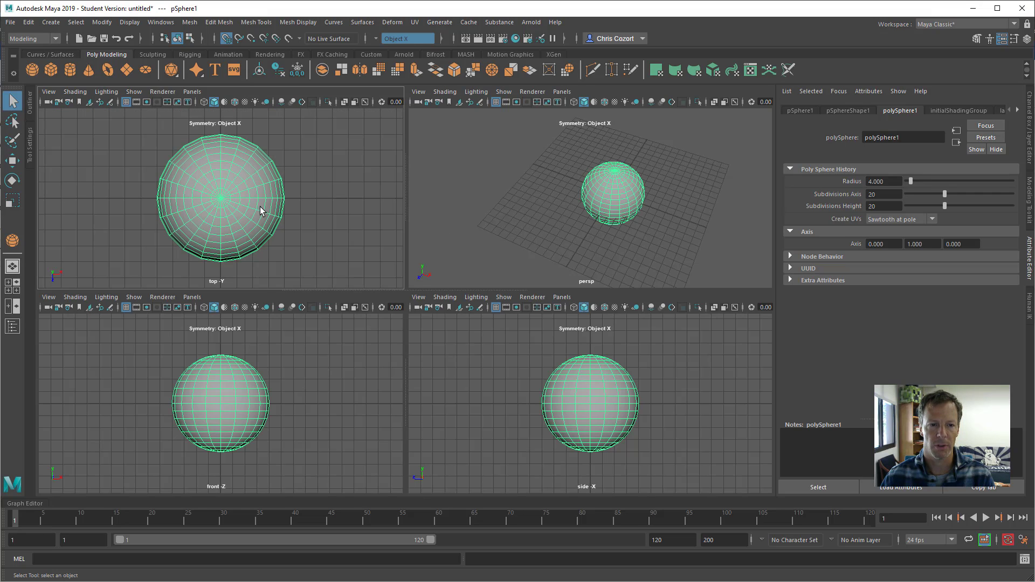
key(space)
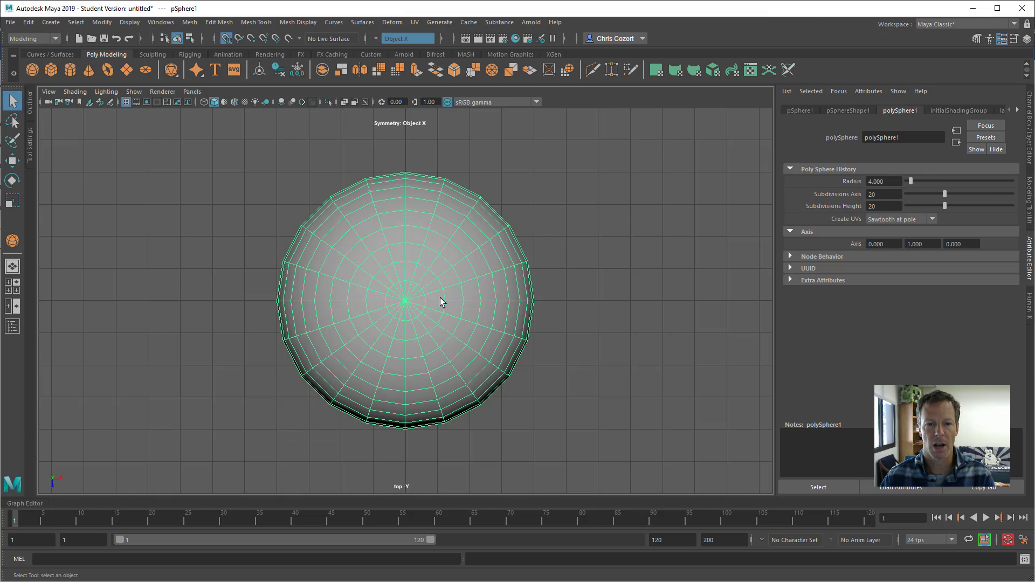
key(f)
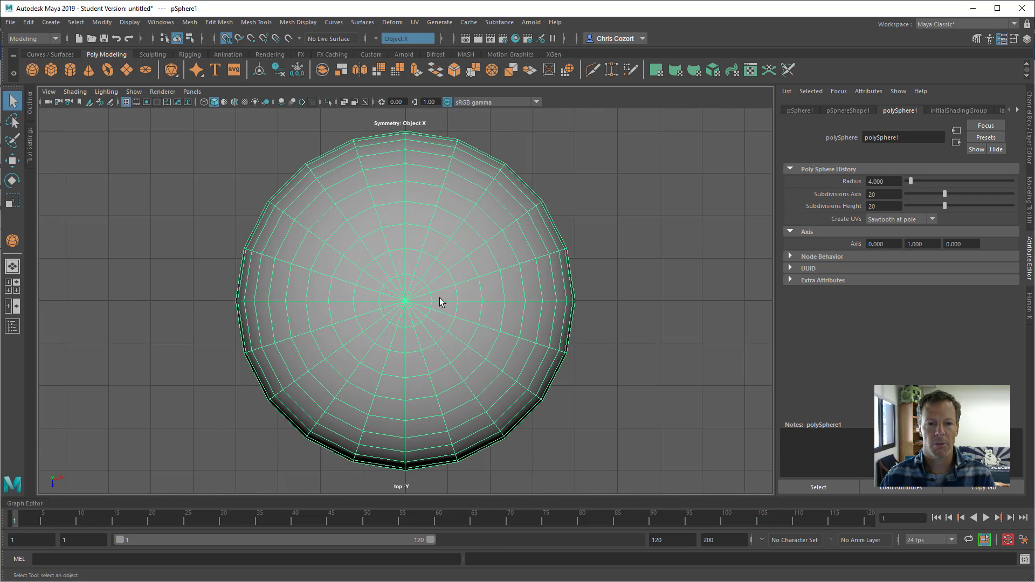
right_drag(439, 298, 387, 302)
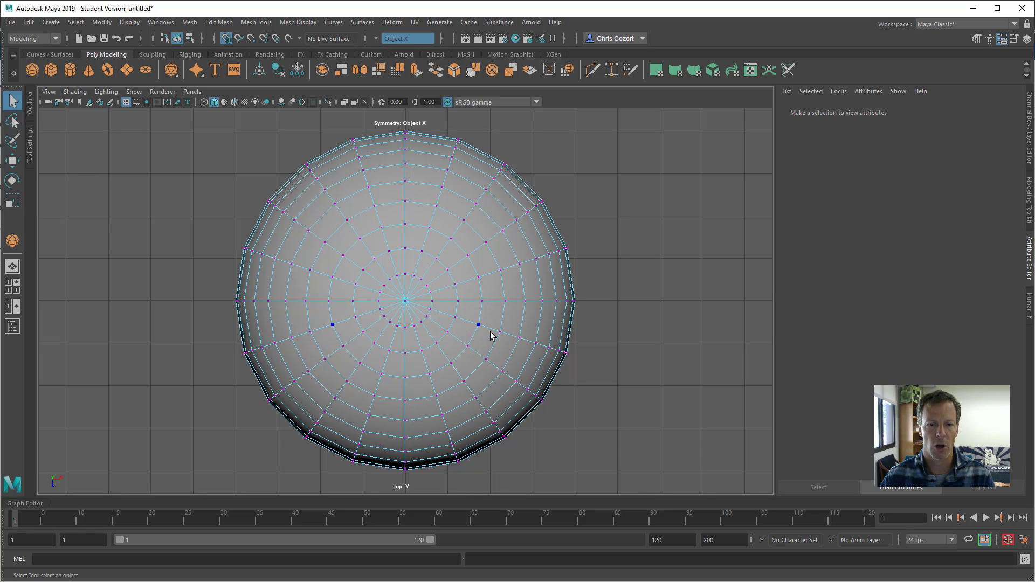
Open the Select Tool's settings and review the available symmetry options
double_click(13, 102)
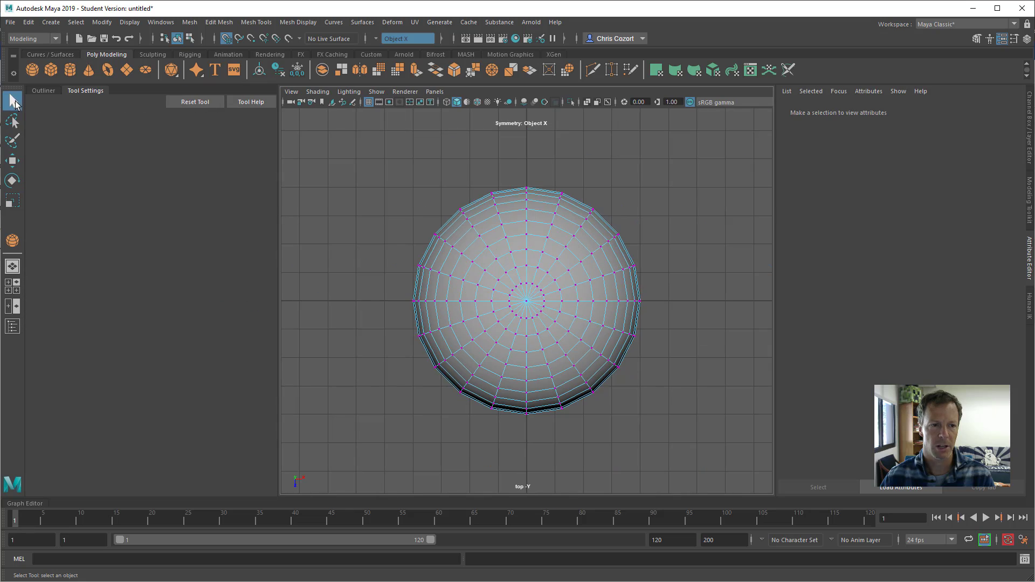
click(65, 242)
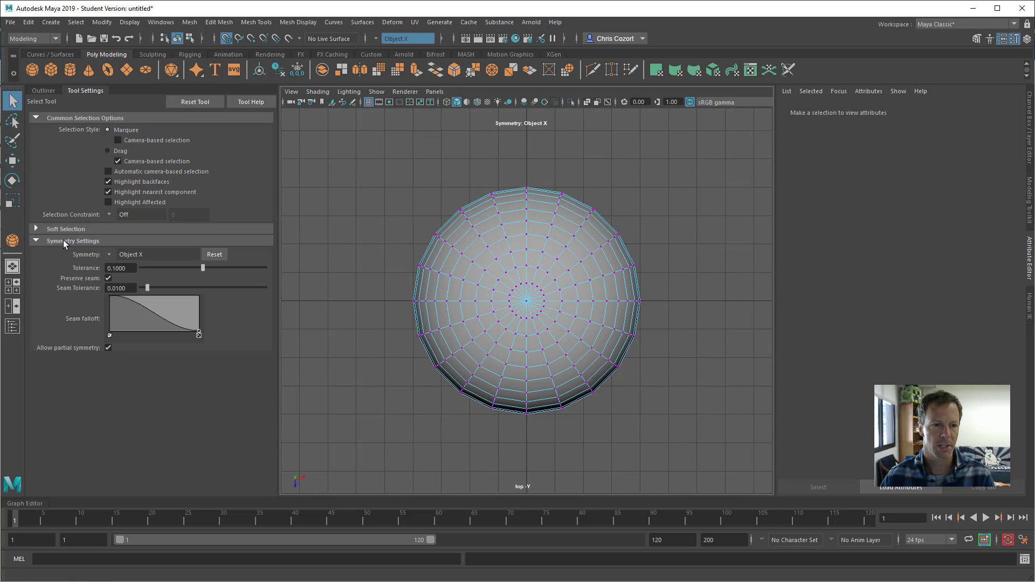
click(110, 257)
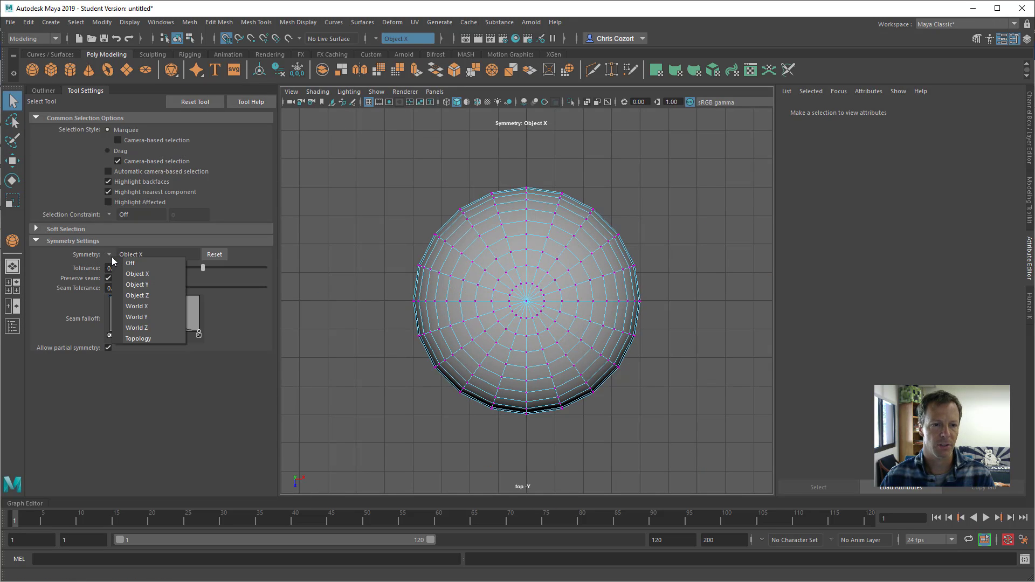
click(43, 244)
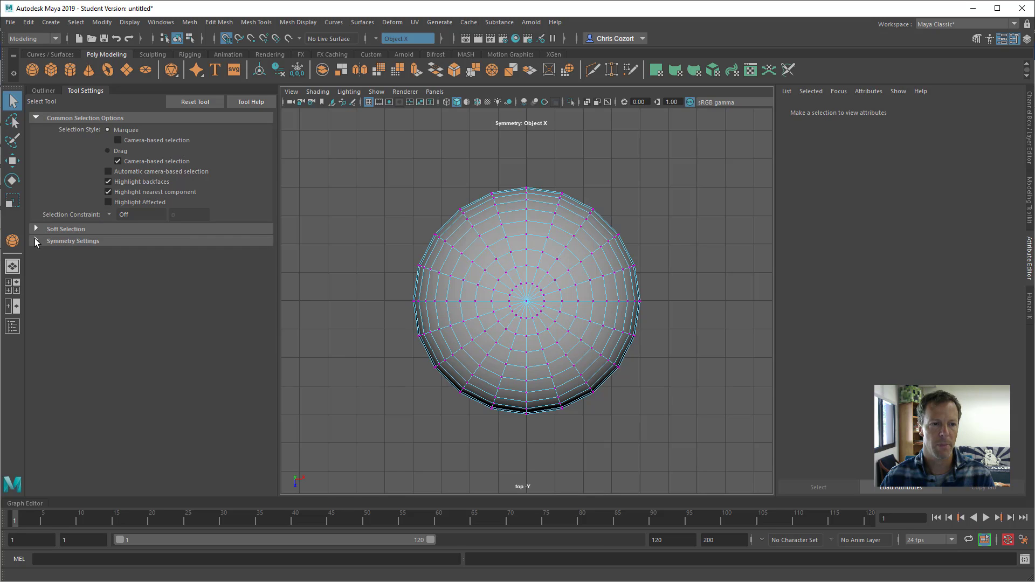
click(561, 301)
key(ctrl+z)
key(ctrl+z)
key(ctrl+z)
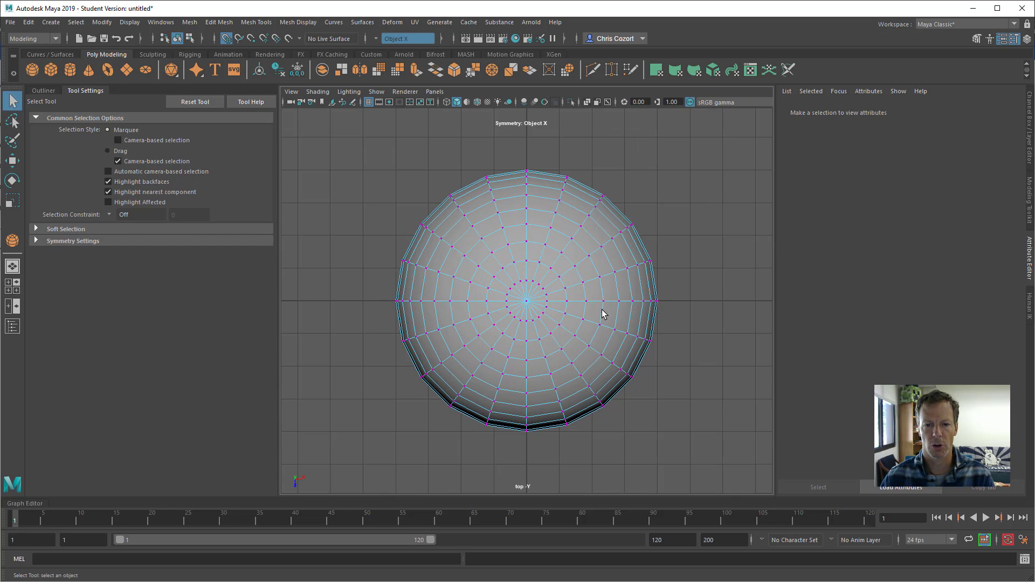
Select a mirrored pair of vertices on the sphere and compare the Move, Rotate and Scale manipulators, leaving Move active
scroll(603, 314, up, 2)
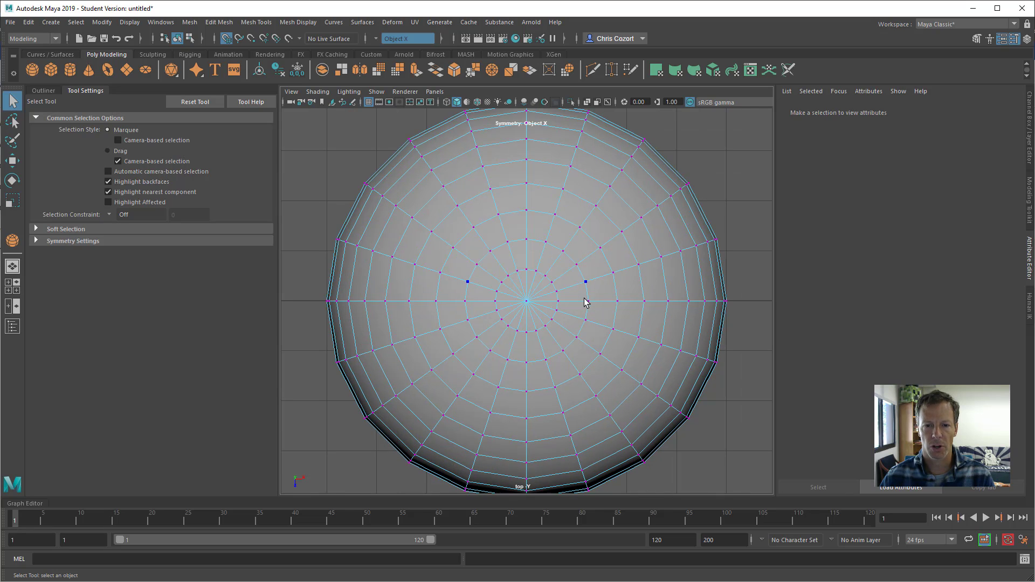
click(642, 273)
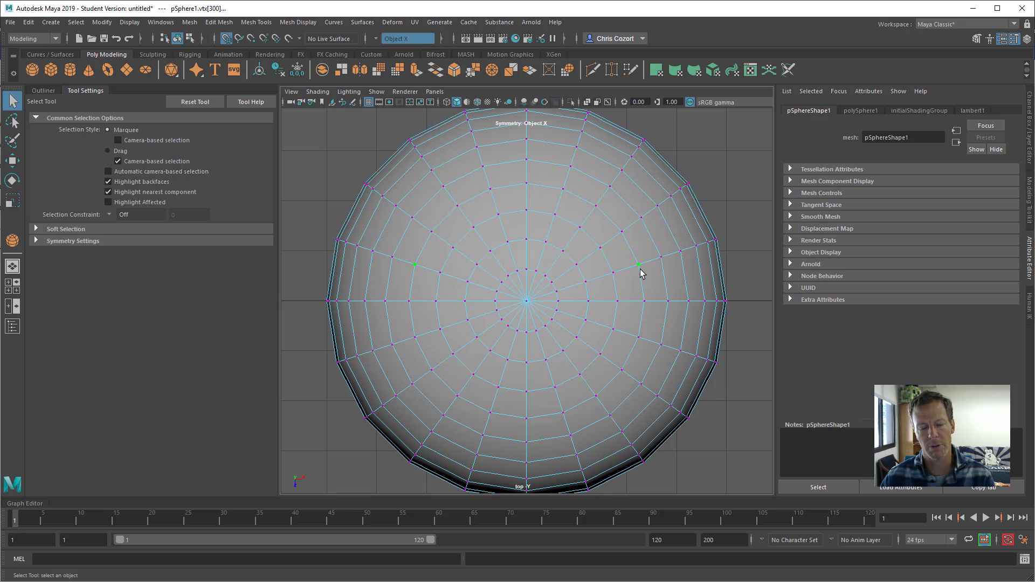
key(w)
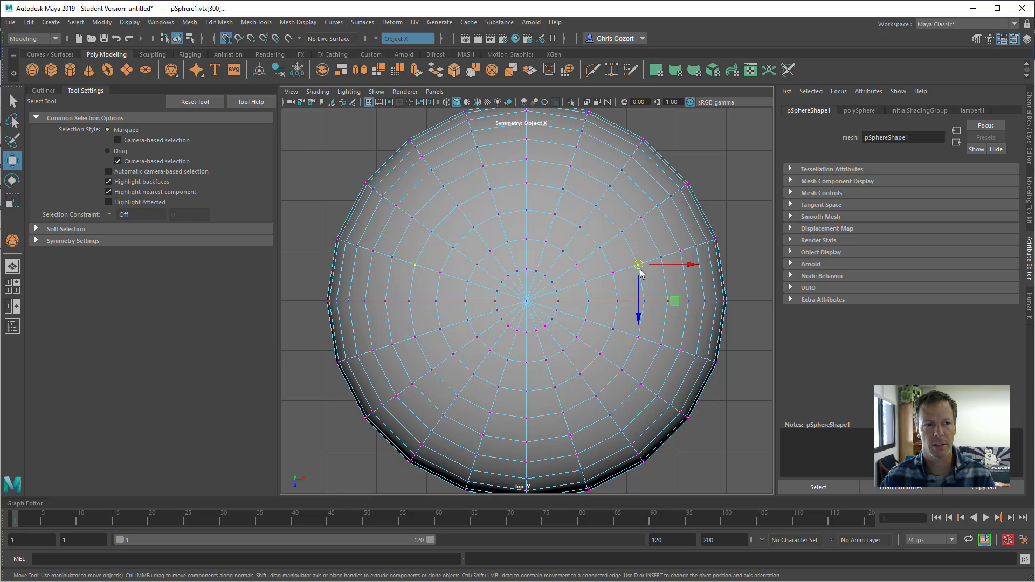
key(e)
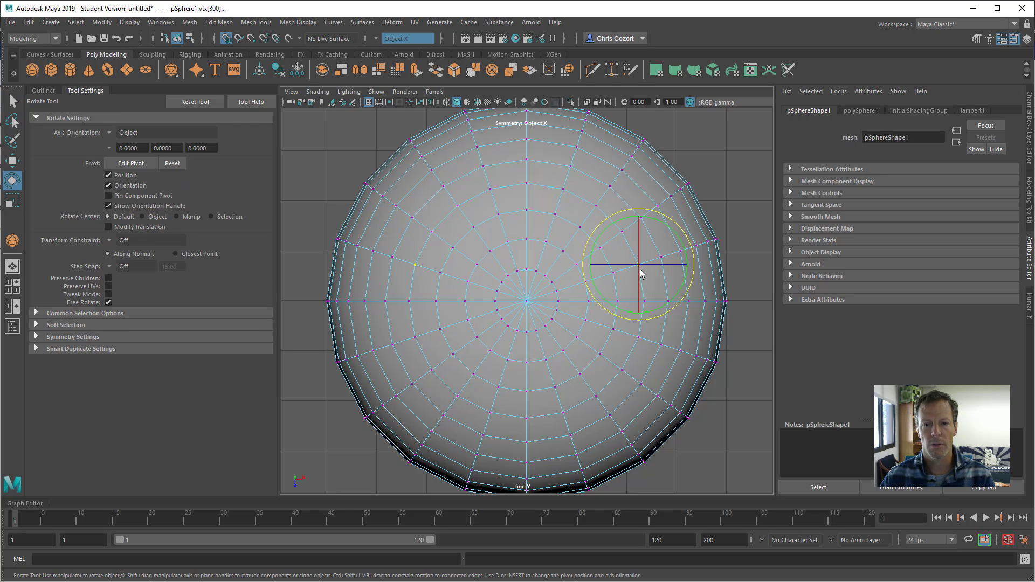
key(r)
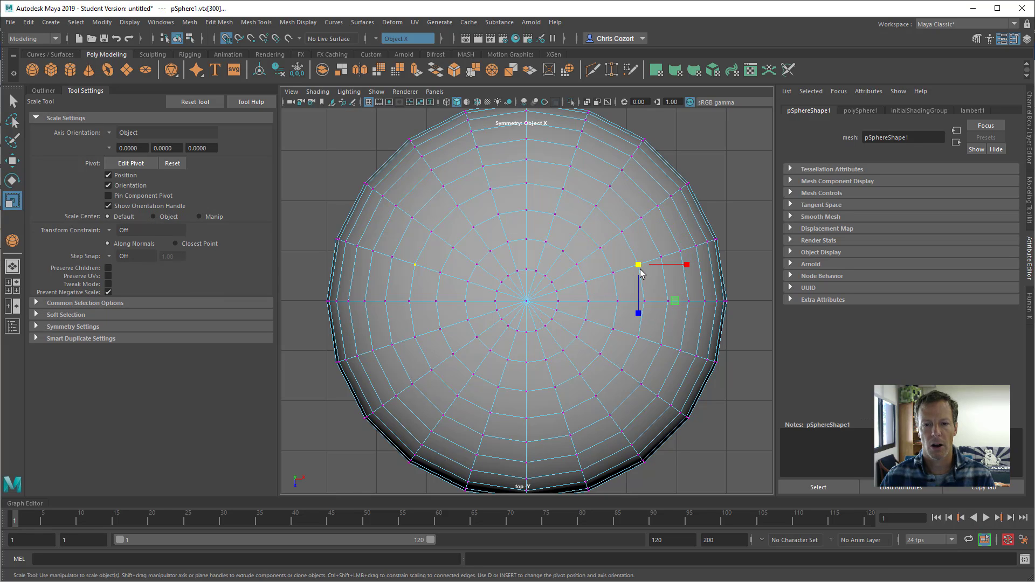
key(w)
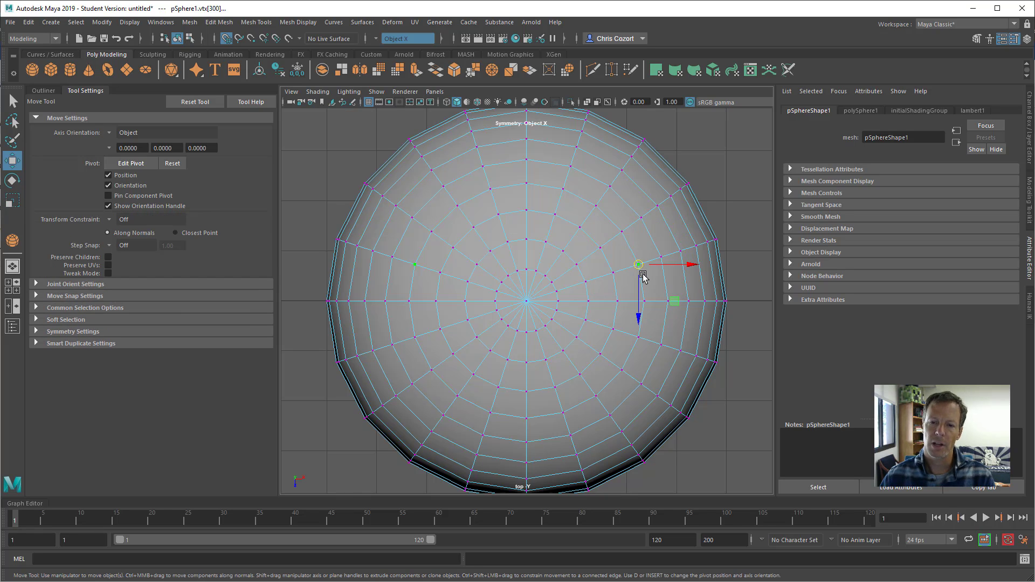
Reposition the inner mirrored vertices beside the sphere's horizontal centerline in the top view to begin a rounded patch on each side
click(613, 272)
middle_drag(631, 282, 647, 308)
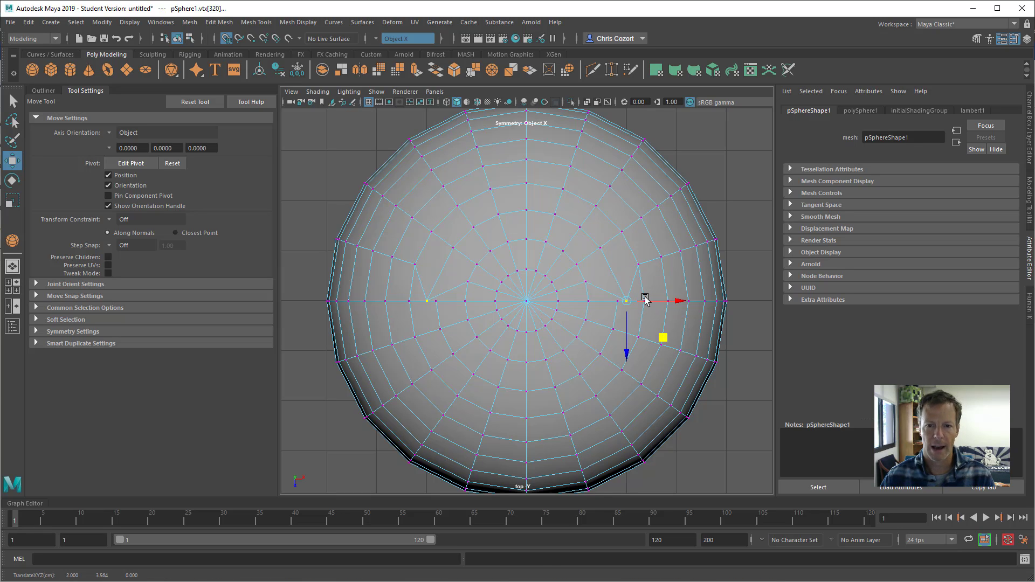
key(ctrl+z)
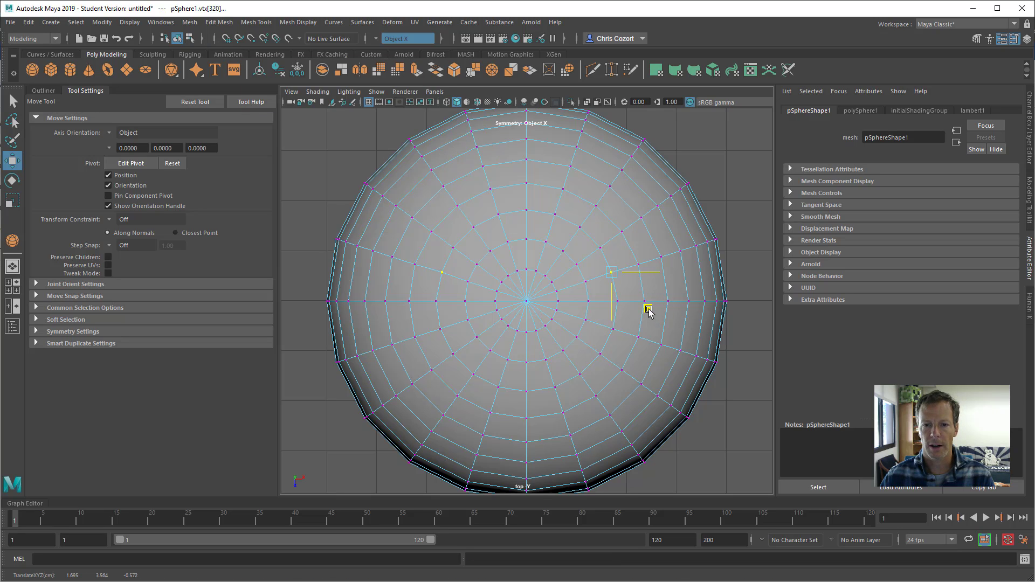
drag(650, 307, 626, 313)
click(620, 301)
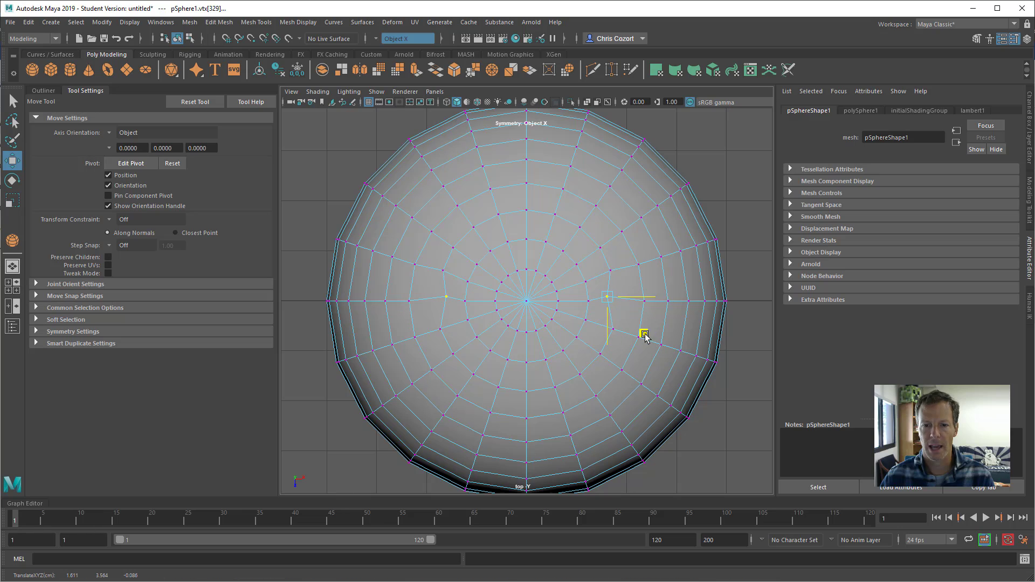
Adjust the center and outer mirrored vertices of each patch so its outline becomes rounded
click(662, 344)
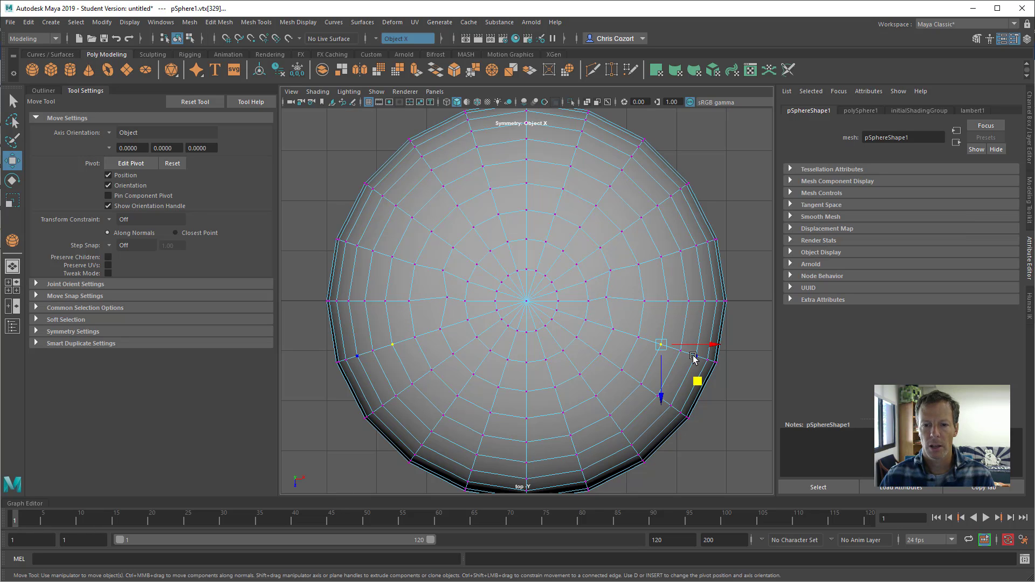
click(668, 266)
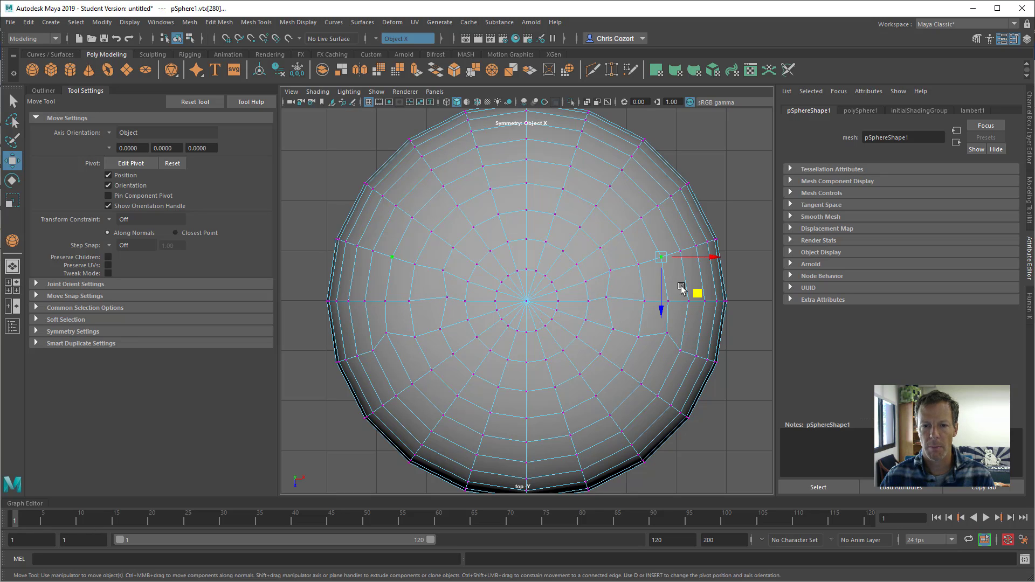
mouse_move(698, 300)
mouse_down()
mouse_move(638, 301)
mouse_move(678, 300)
mouse_up()
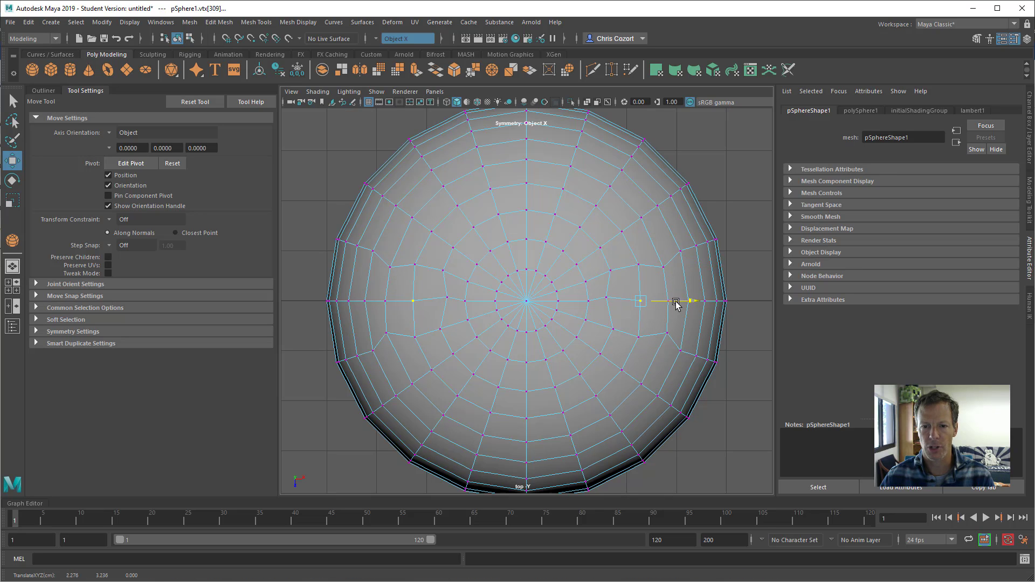
click(667, 335)
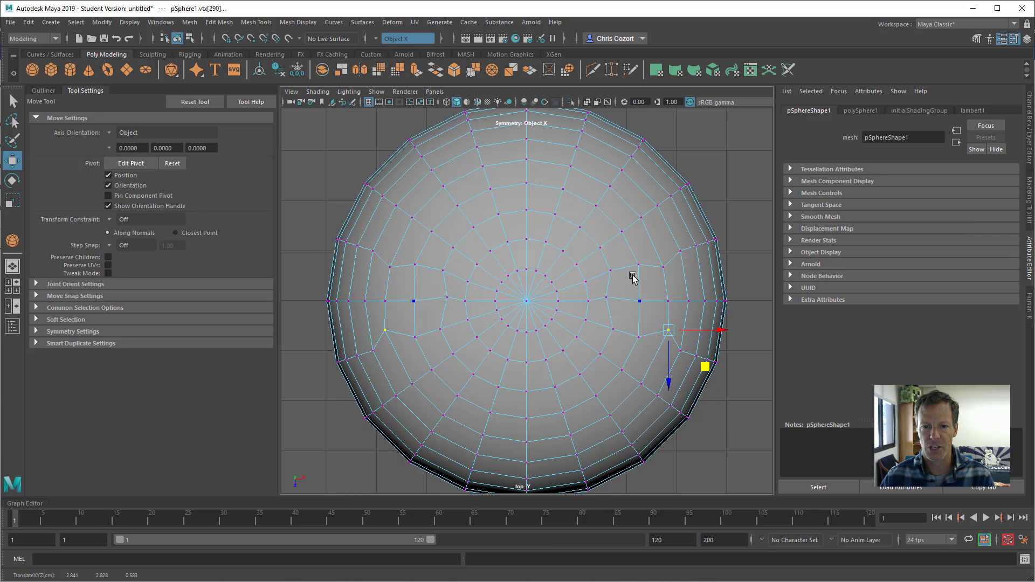
click(668, 273)
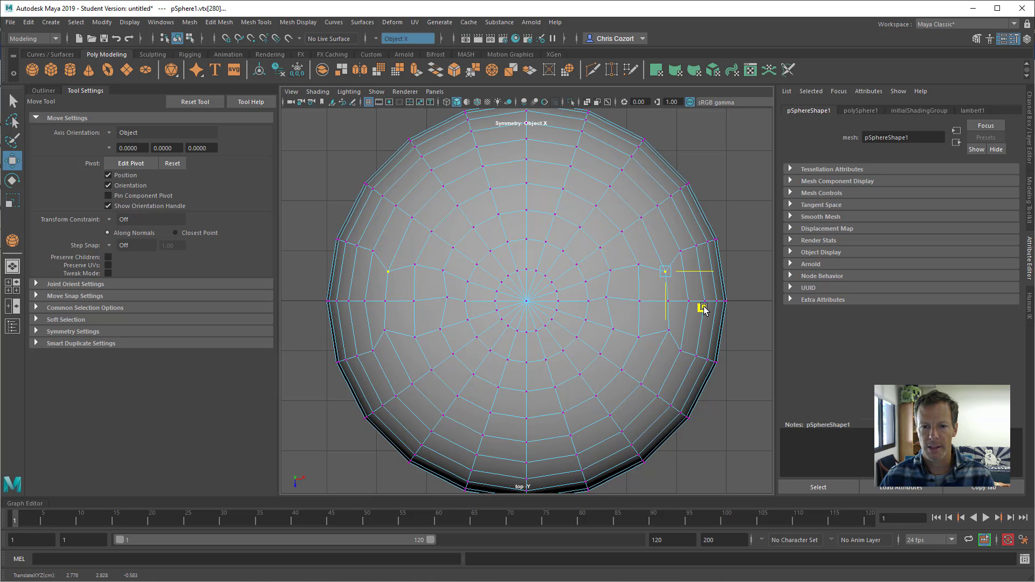
click(666, 328)
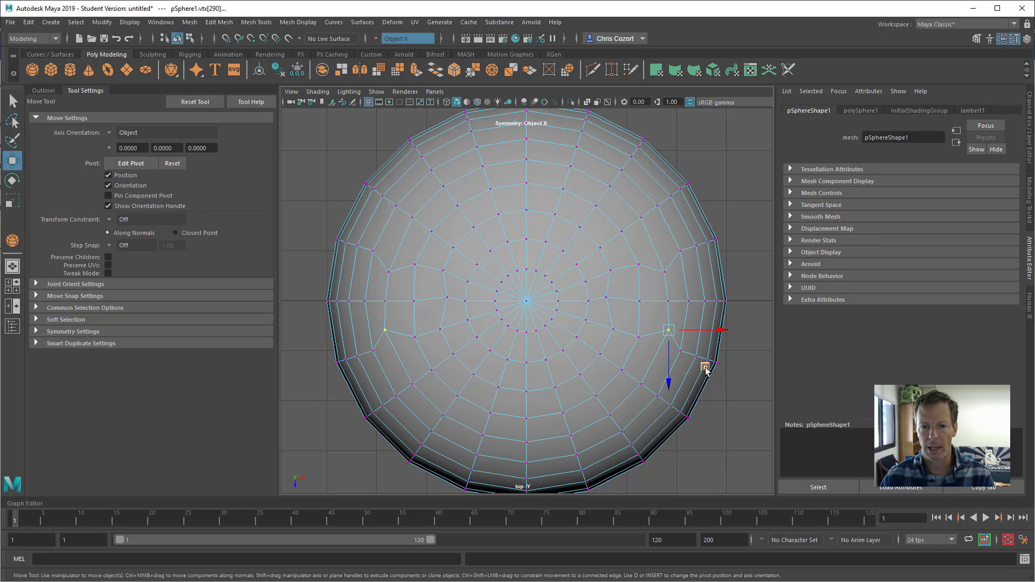
middle_drag(703, 368, 703, 369)
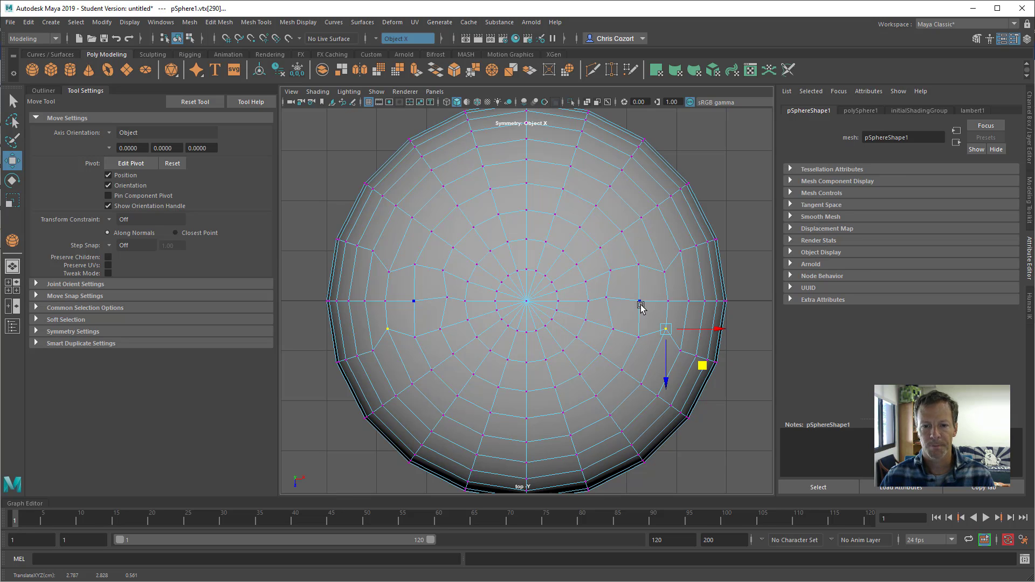
Show the reshaped patch in a full-size perspective view and compare the Rotate and Scale manipulators on it, leaving Move active
key(space)
key(space)
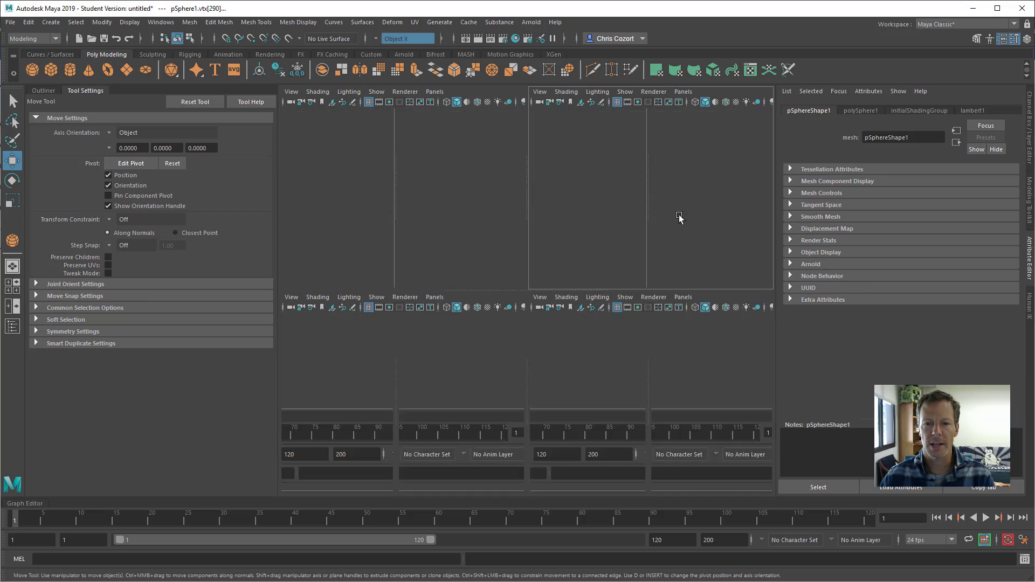
scroll(632, 276, up, 5)
scroll(632, 276, down, 5)
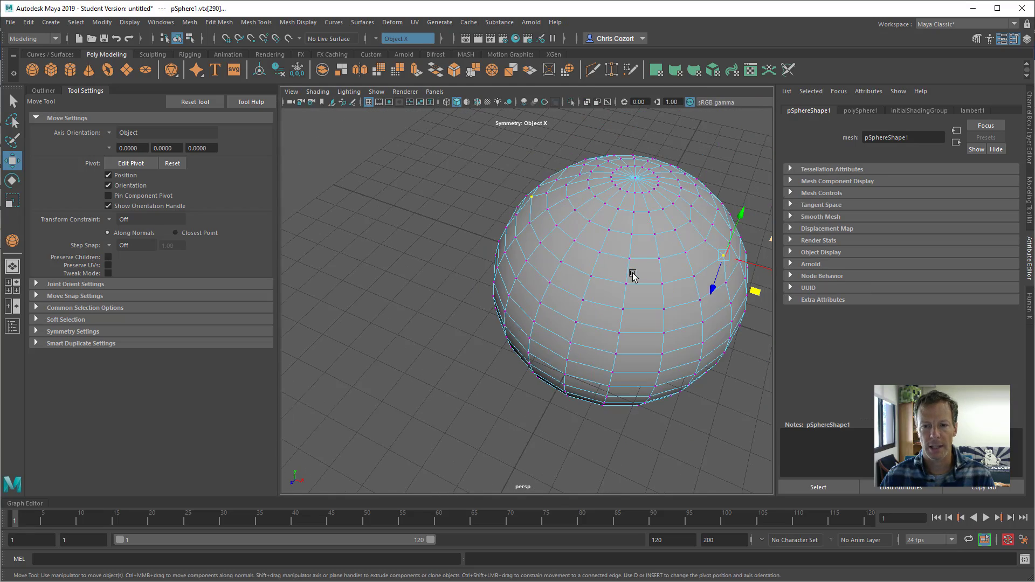
alt+drag(631, 273, 567, 288)
scroll(565, 289, up, 1)
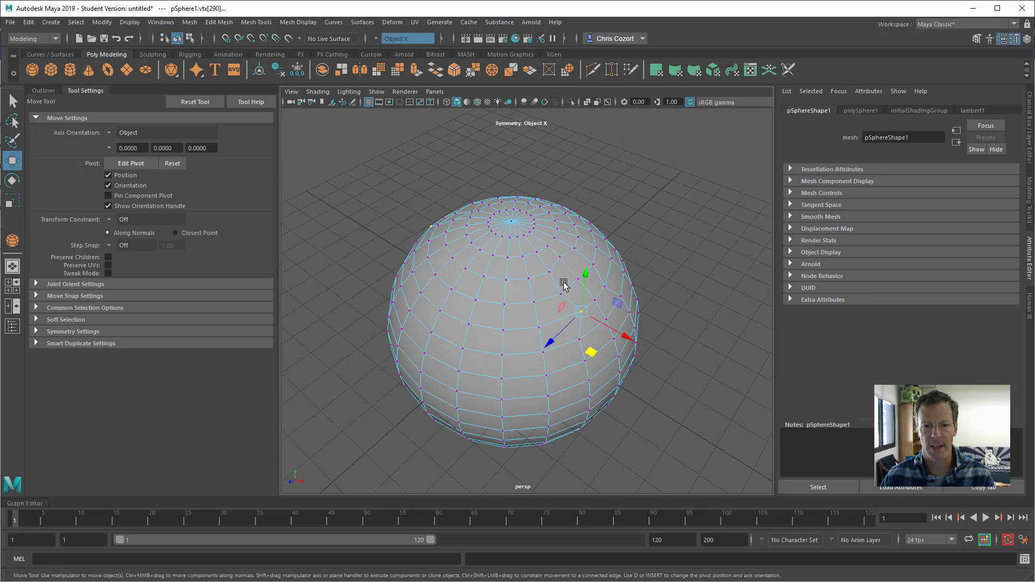
scroll(572, 290, up, 4)
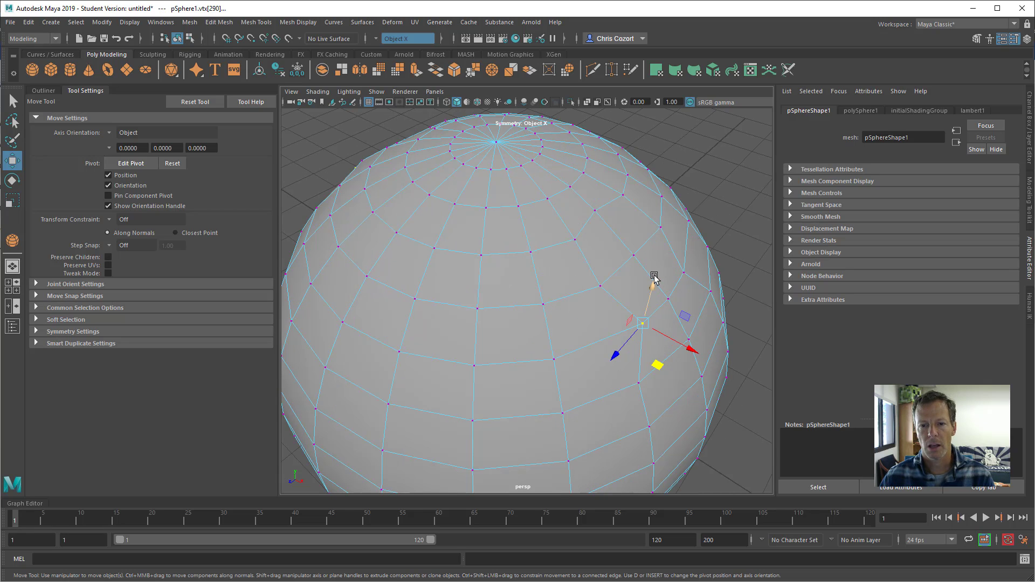
key(e)
key(r)
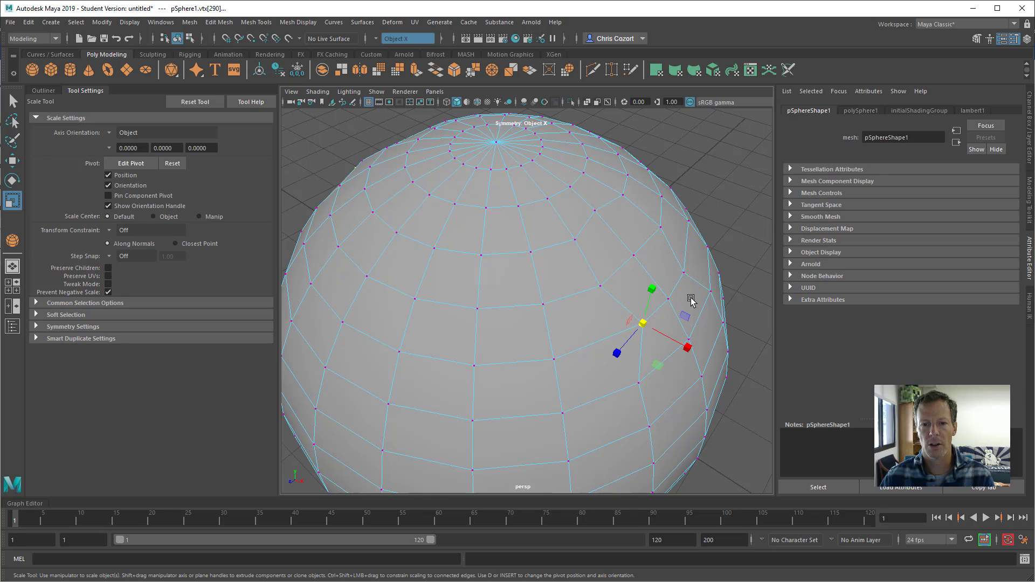
key(w)
Switch to face selection and select the four faces of the rounded patch with their mirrored counterparts
right_drag(592, 253, 605, 296)
click(621, 238)
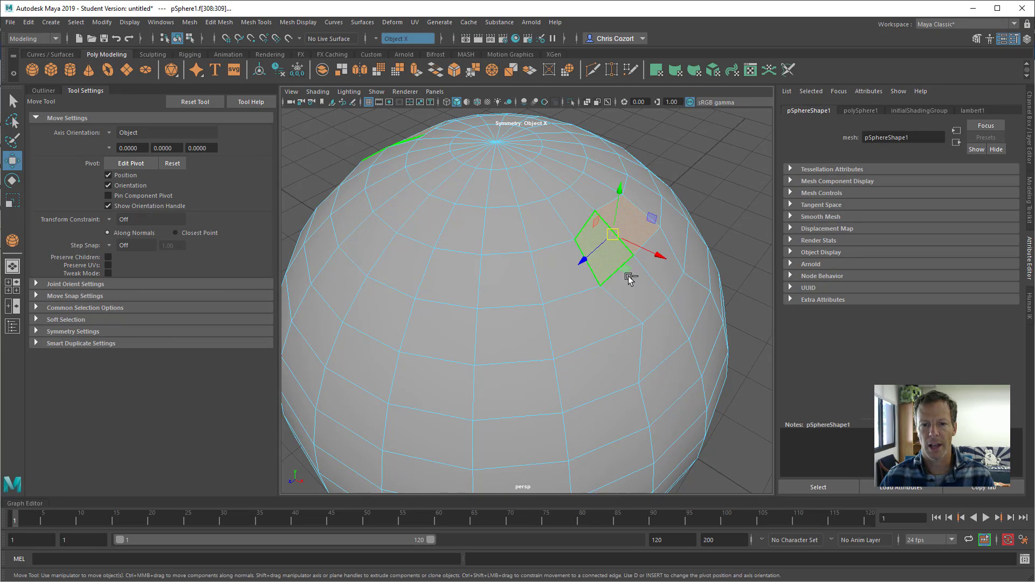
click(665, 253)
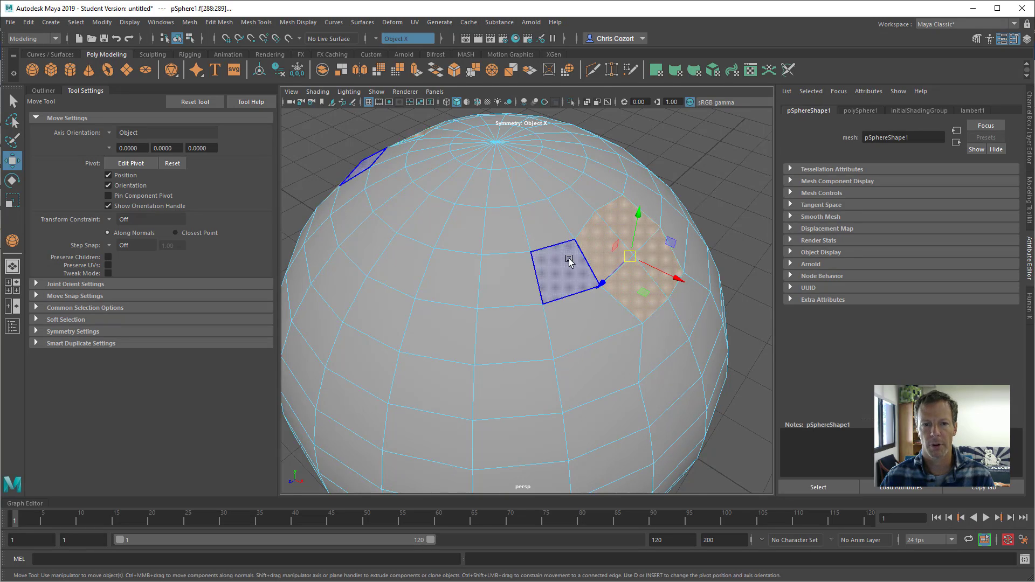
mouse_move(569, 262)
alt+mouse_down()
mouse_move(631, 257)
mouse_move(566, 261)
alt+mouse_up()
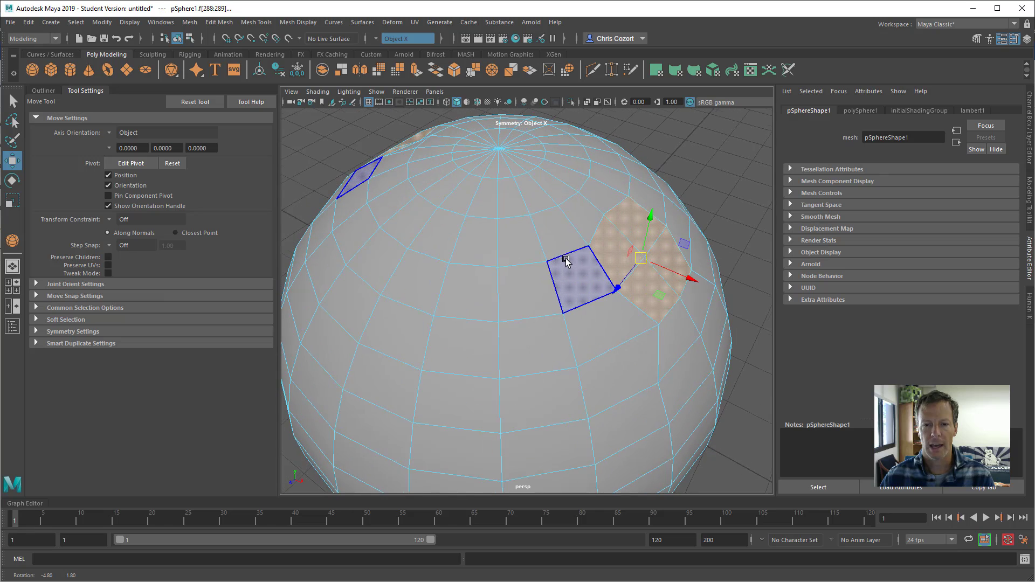
drag(642, 258, 644, 239)
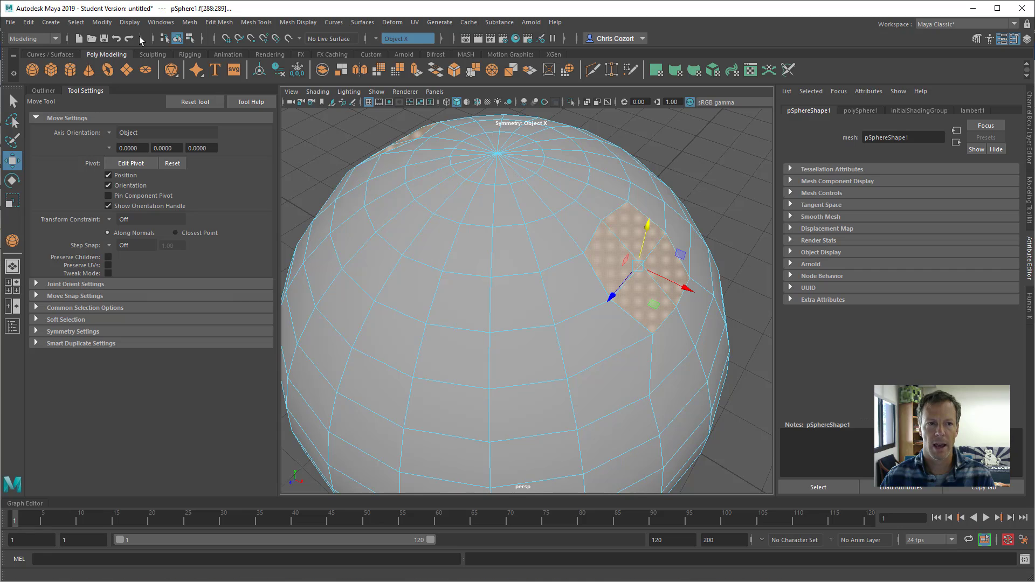
Detach the Edit Mesh commands into a floating window, move it aside, close it and look over the command list again
click(219, 22)
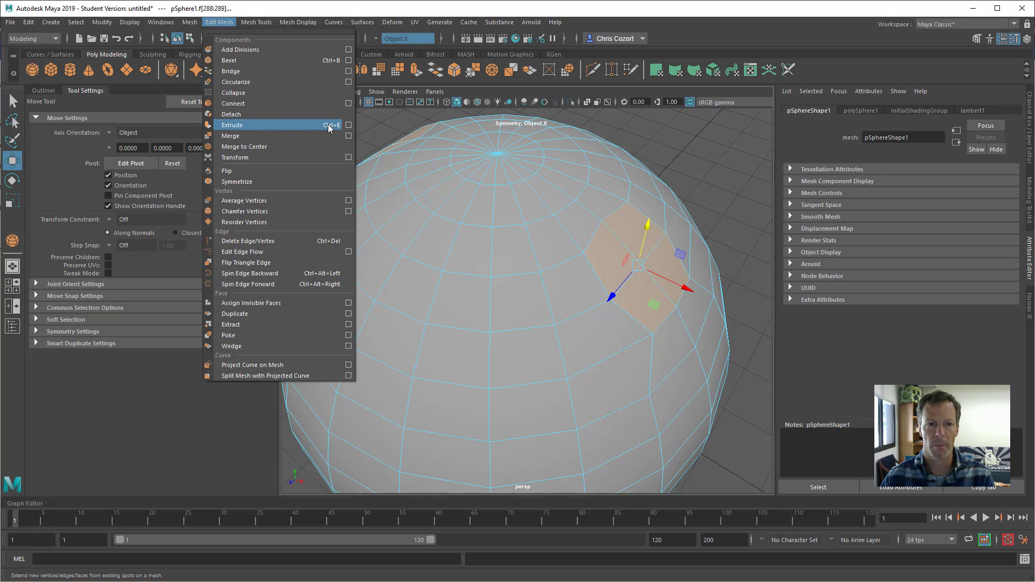
click(286, 28)
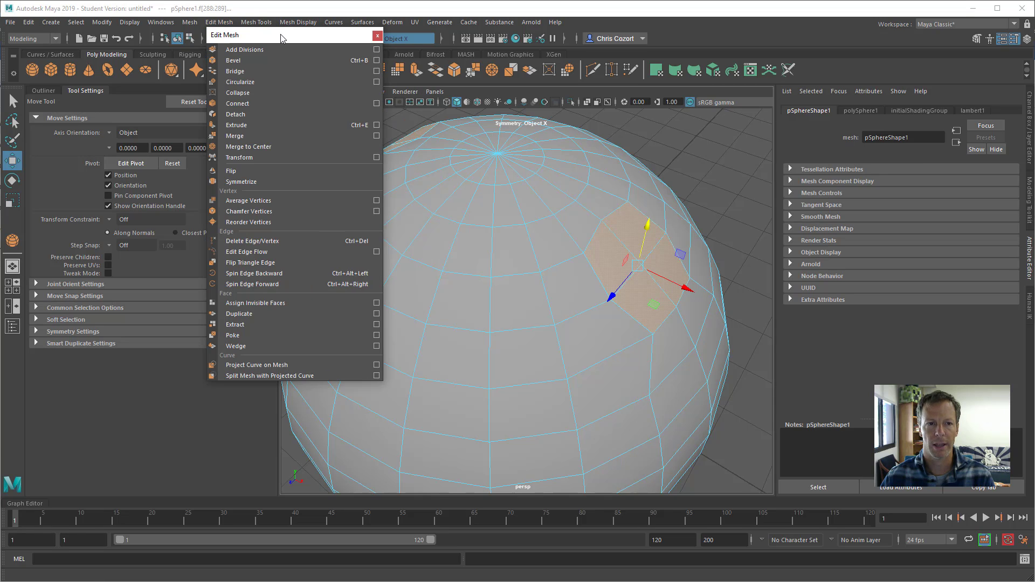
drag(282, 35, 156, 96)
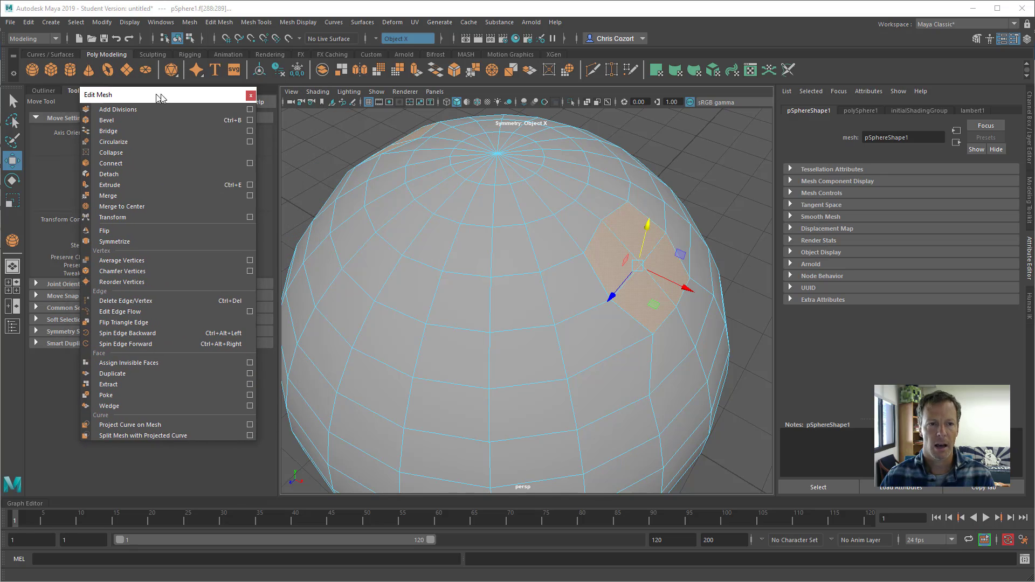
click(254, 97)
click(222, 24)
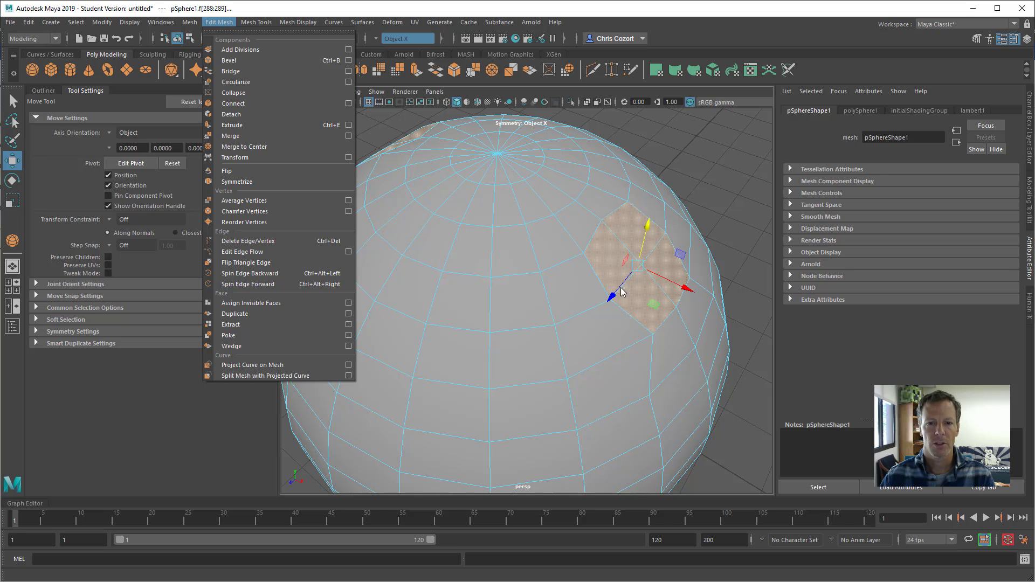
click(212, 22)
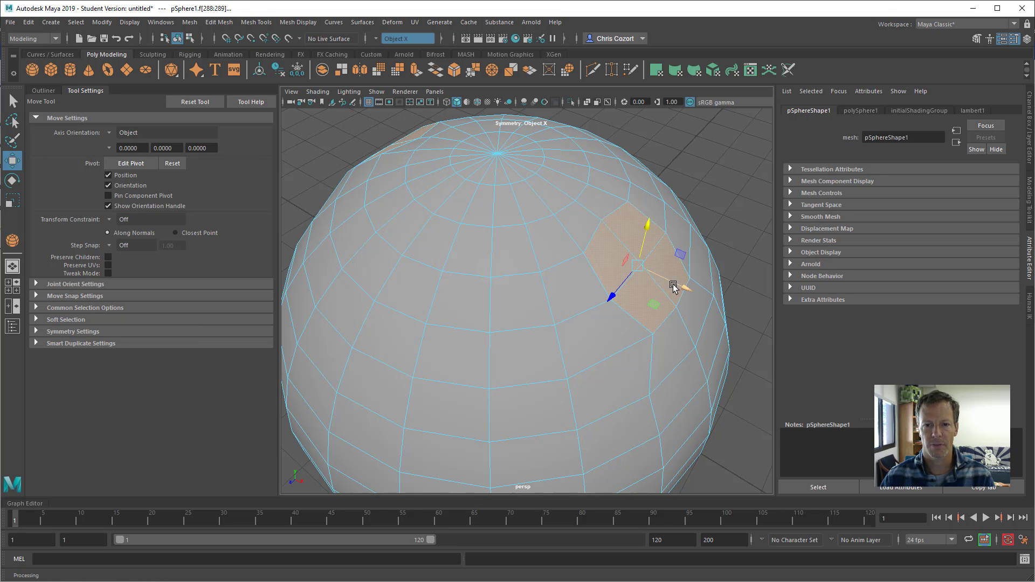
Extrude the selected mirrored faces and try a Local Translate Z of 0.819, undoing that offset
key(ctrl+e)
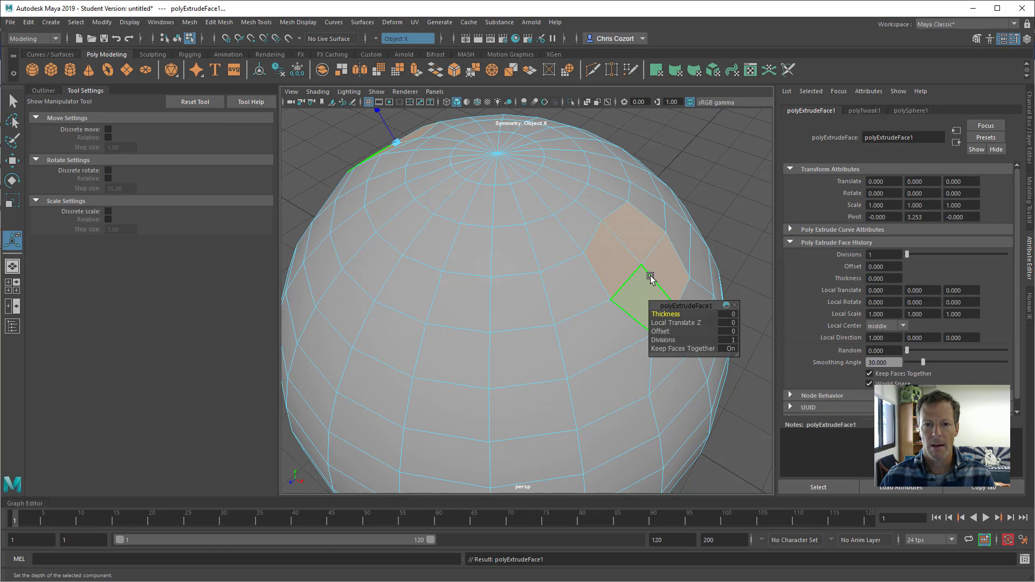
scroll(437, 207, down, 3)
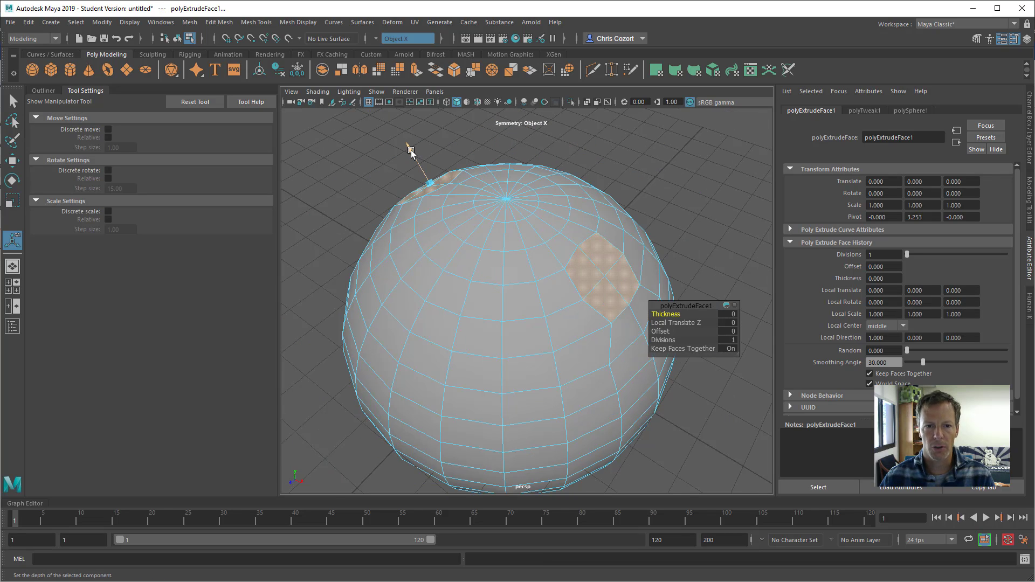
drag(411, 150, 381, 119)
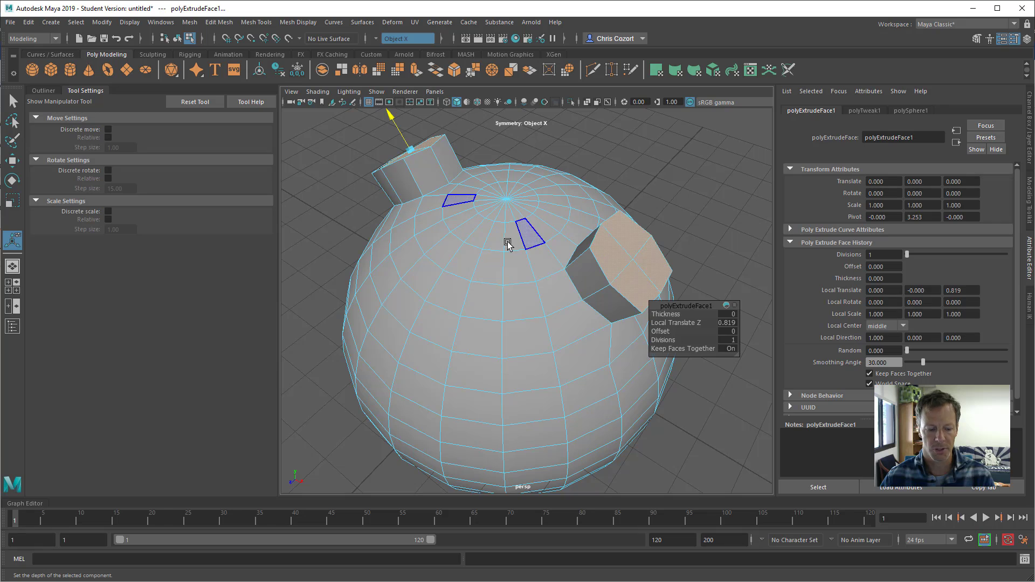
key(ctrl+z)
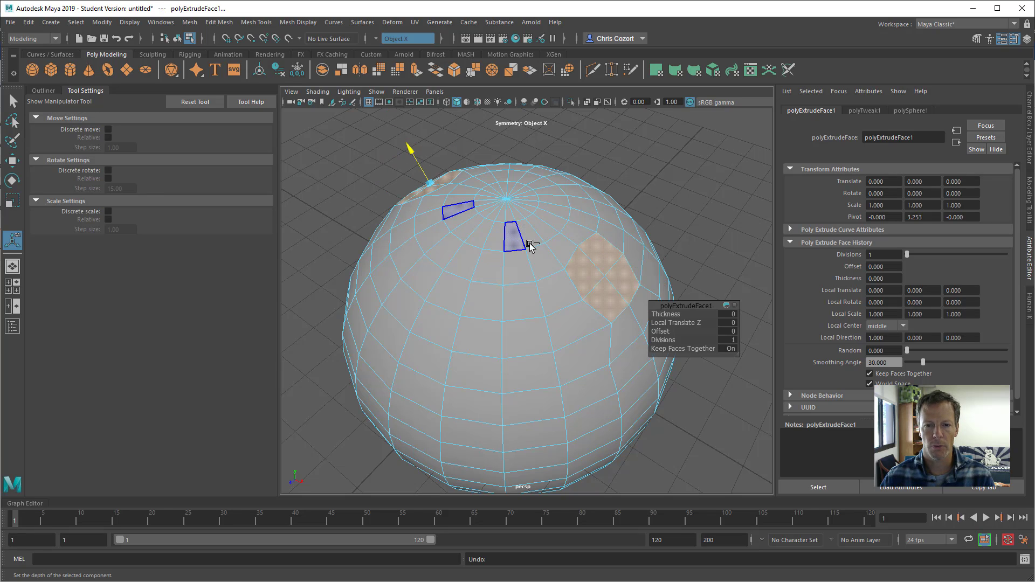
Move the extruded faces straight up with the Move tool to form two upright protrusions on the sphere
key(w)
drag(606, 238, 605, 161)
alt+drag(543, 196, 588, 288)
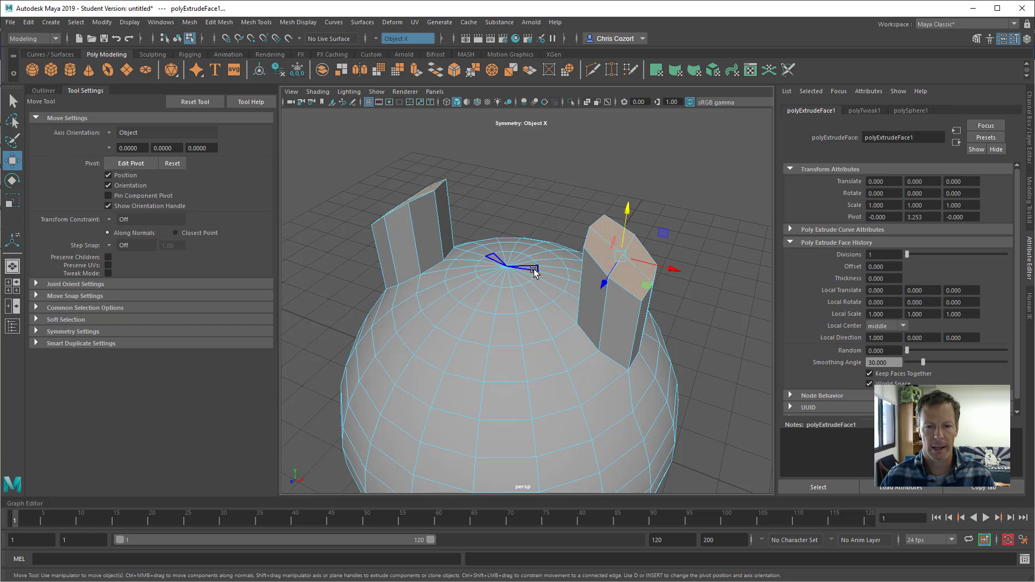
Inspect the sphere and its protrusions from farther away and compare the smooth mesh preview with the unsmoothed display
mouse_move(539, 253)
alt+mouse_down()
mouse_move(557, 234)
mouse_move(526, 248)
alt+mouse_up()
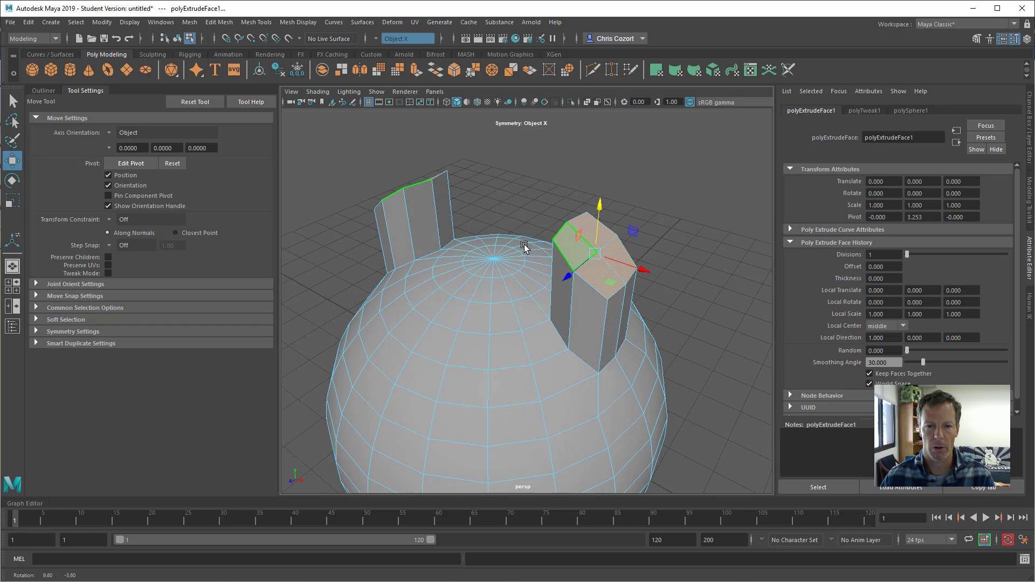
scroll(526, 248, down, 5)
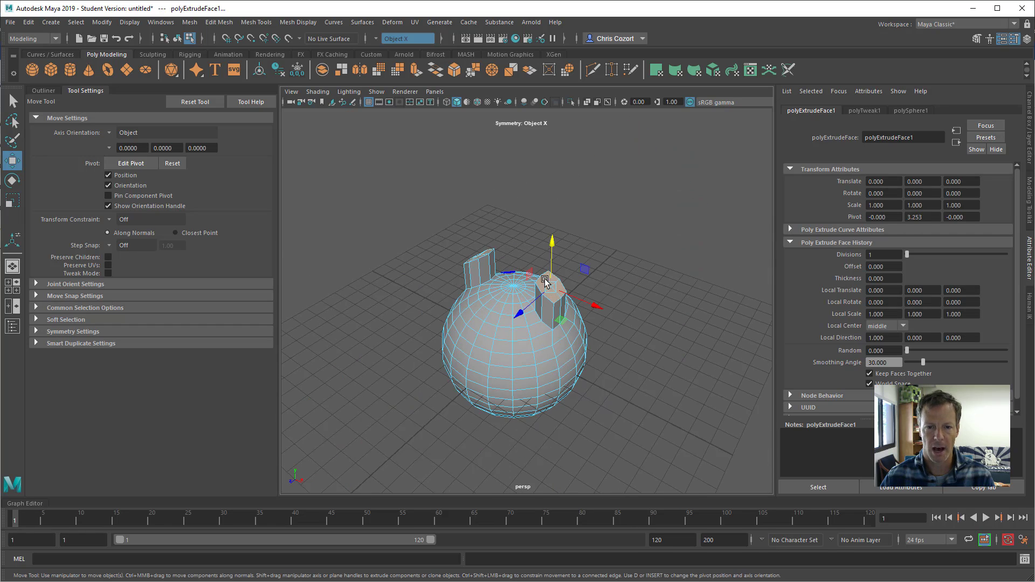
scroll(578, 241, up, 2)
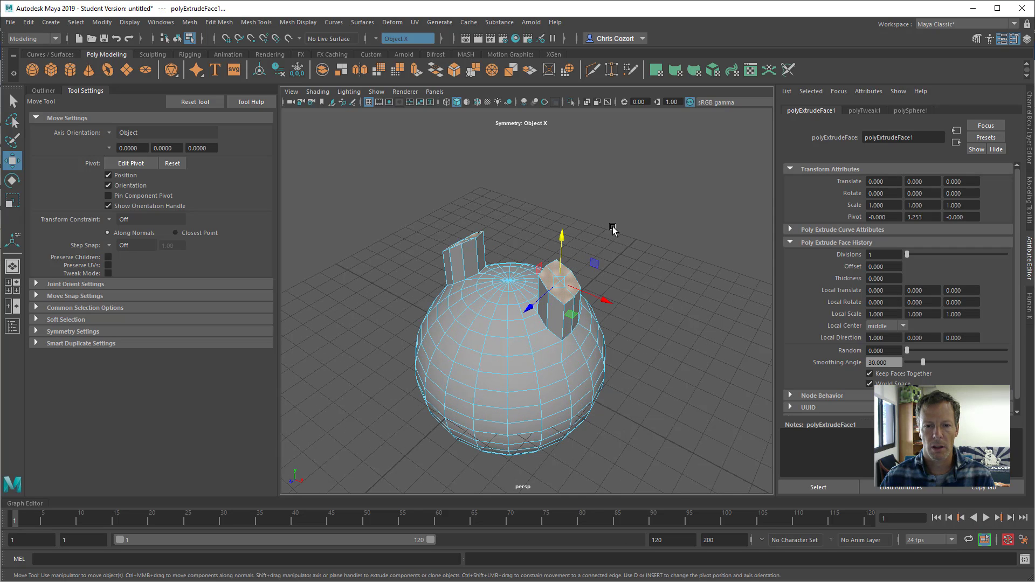
mouse_move(587, 239)
alt+mouse_down()
mouse_move(605, 238)
mouse_move(597, 237)
alt+mouse_up()
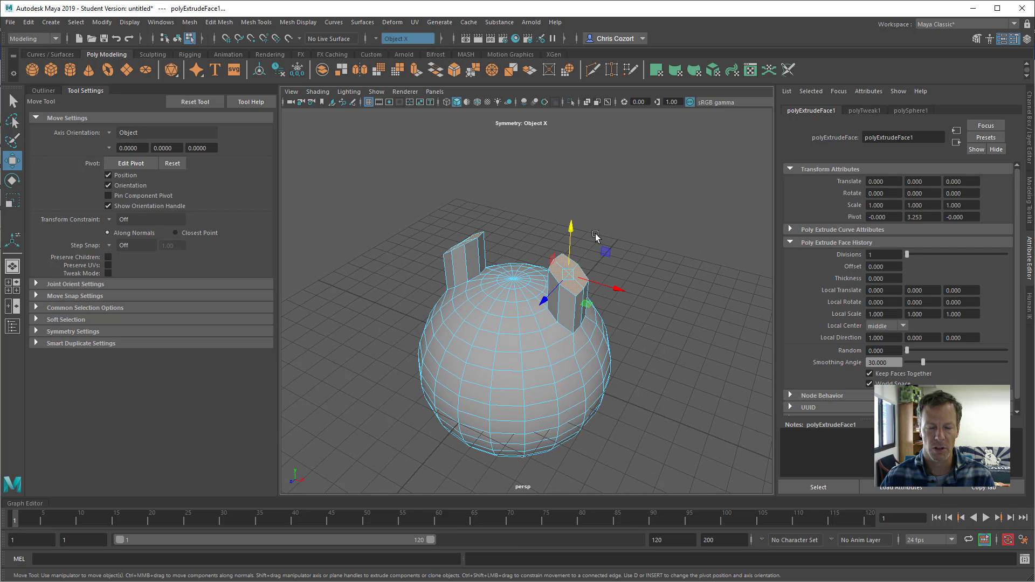
key(3)
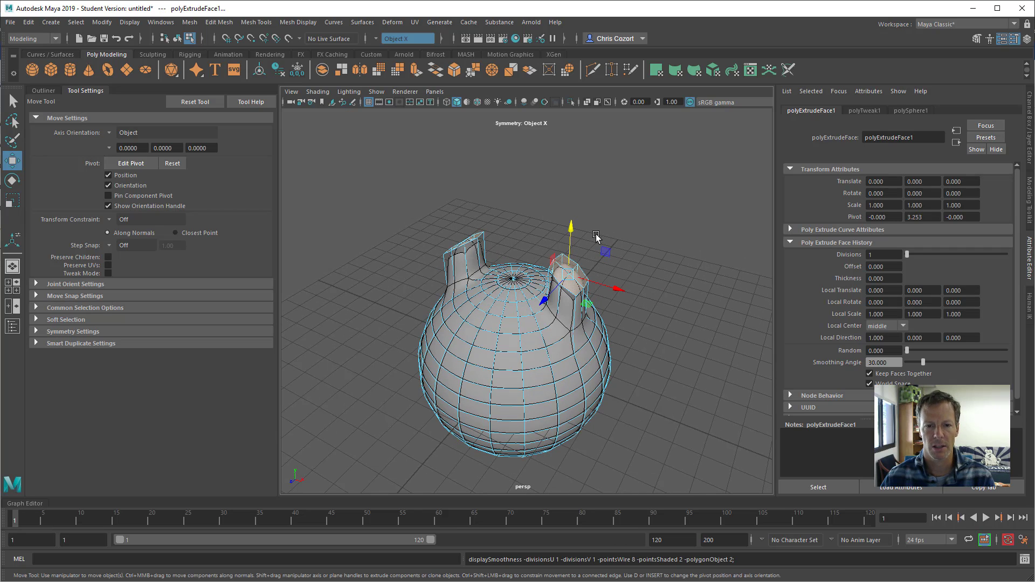
key(1)
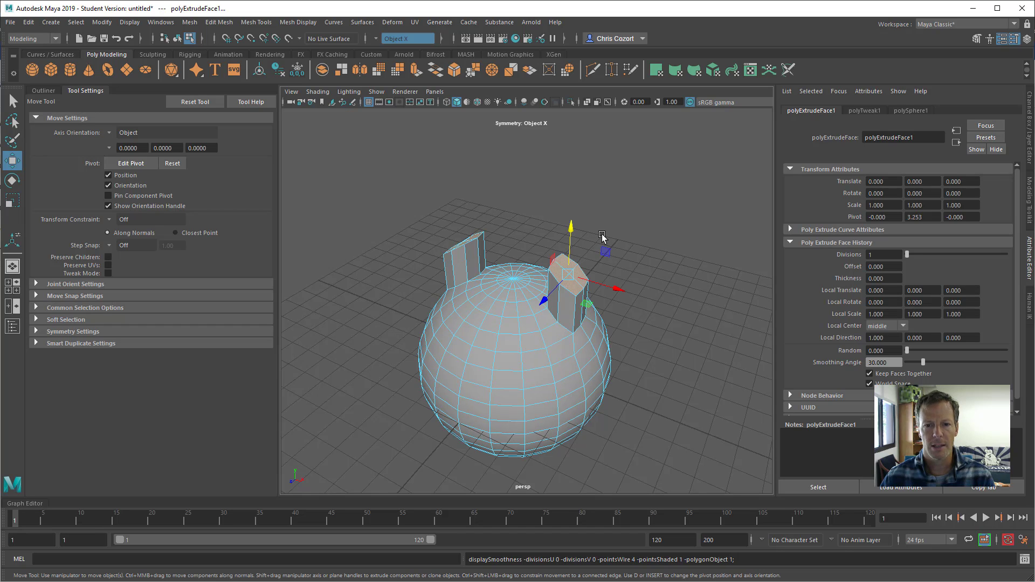
Flatten the top faces of both protrusions by scaling them along Y, and shrink them horizontally with the Scale tool
scroll(604, 235, up, 3)
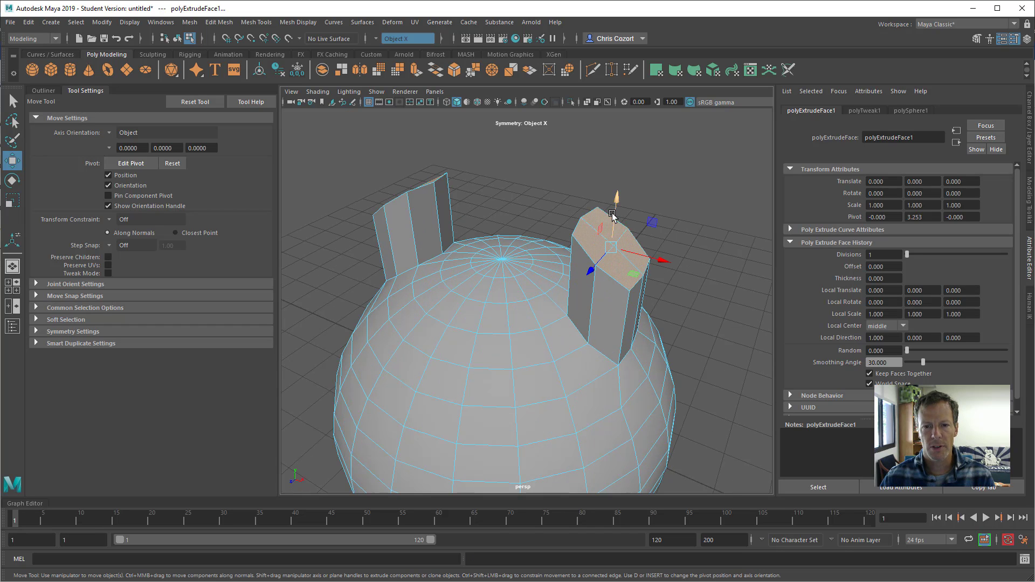
drag(613, 216, 664, 230)
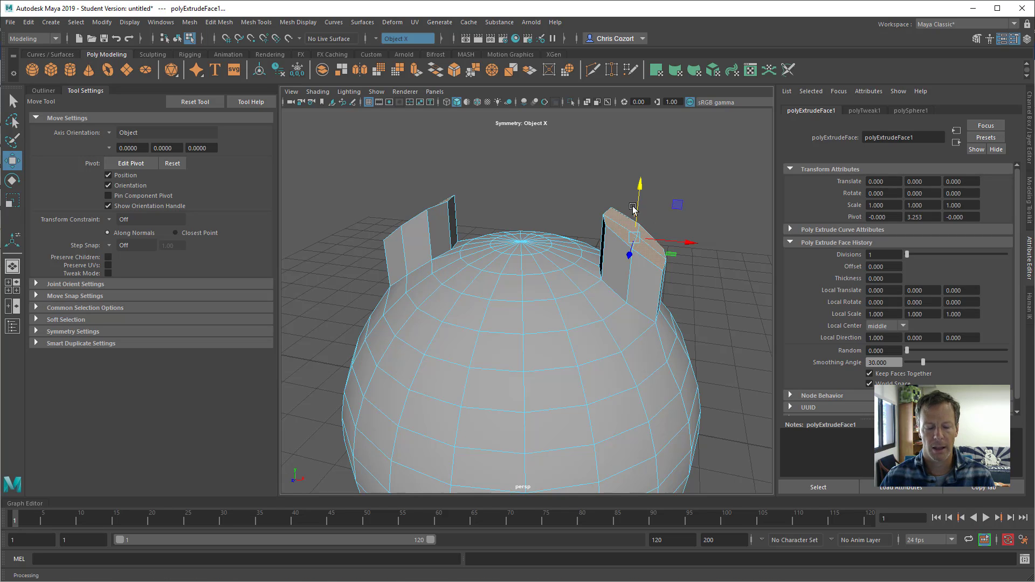
key(e)
key(r)
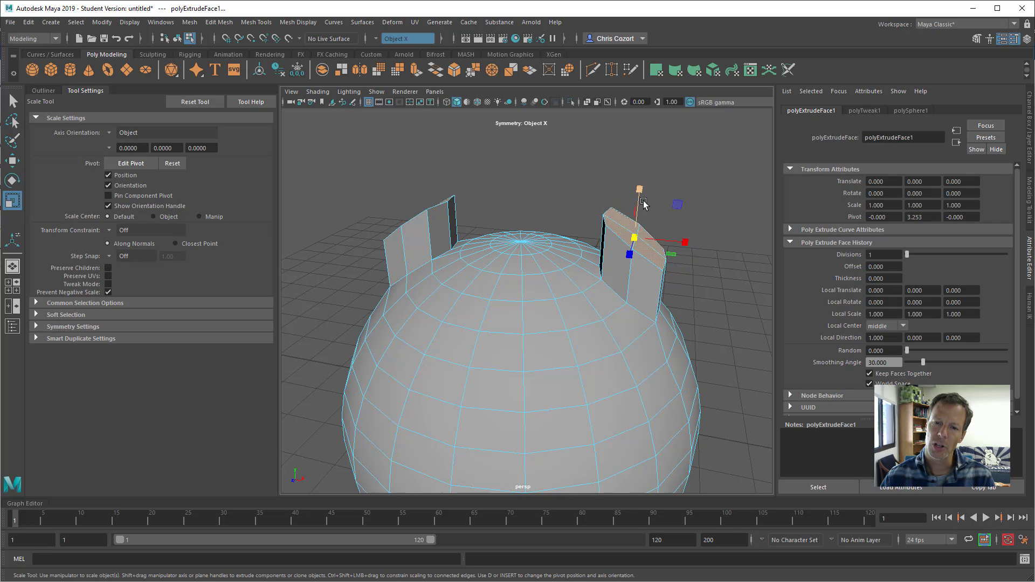
drag(639, 193, 643, 214)
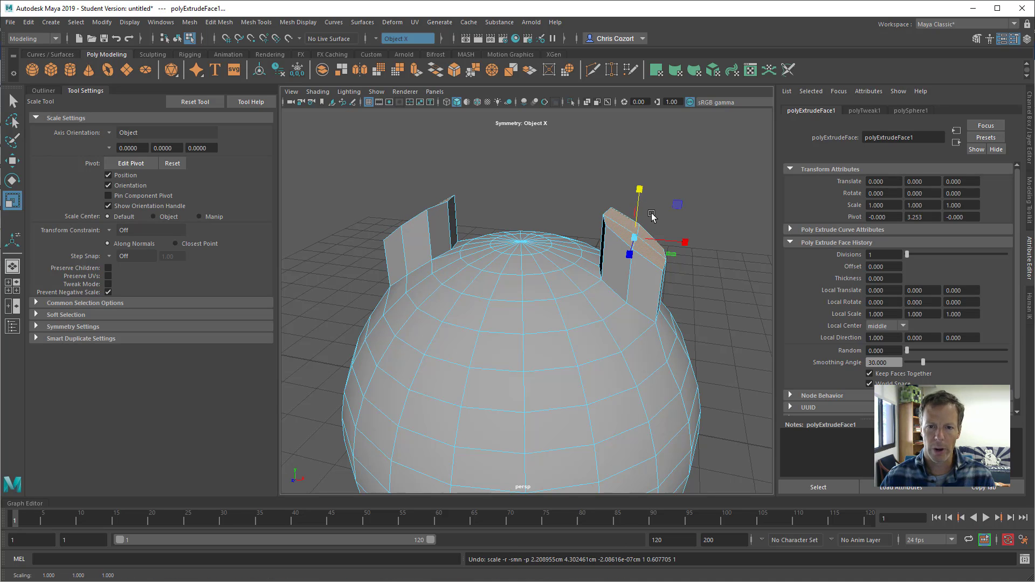
scroll(653, 214, up, 4)
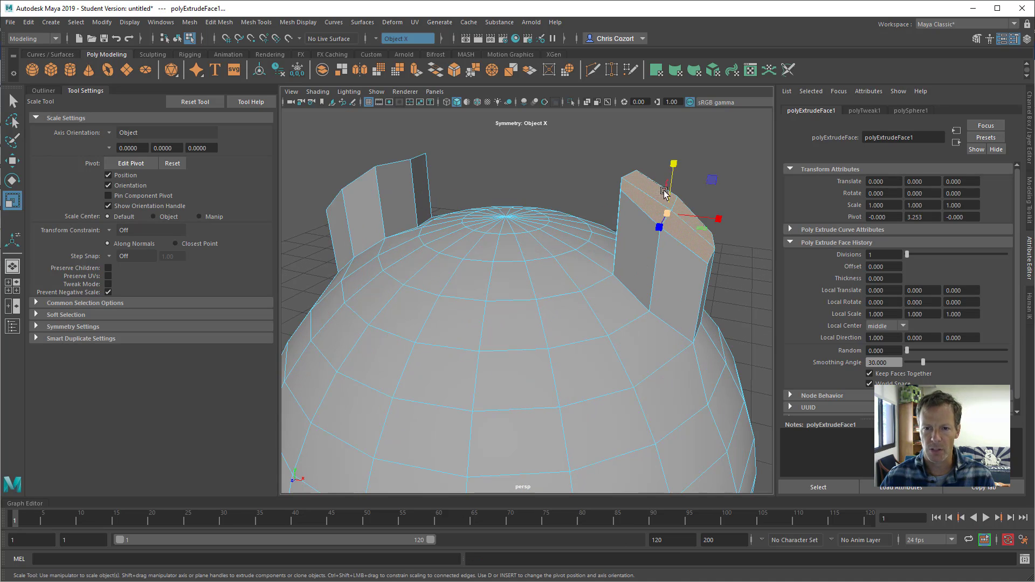
drag(674, 164, 623, 200)
scroll(615, 273, down, 5)
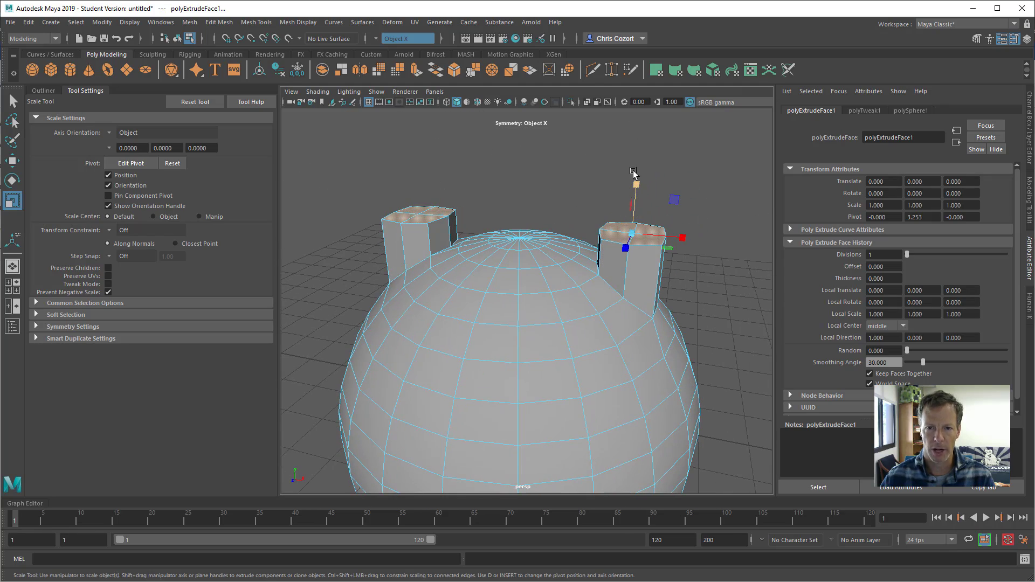
mouse_move(557, 218)
alt+mouse_down()
mouse_move(550, 212)
mouse_move(555, 220)
alt+mouse_up()
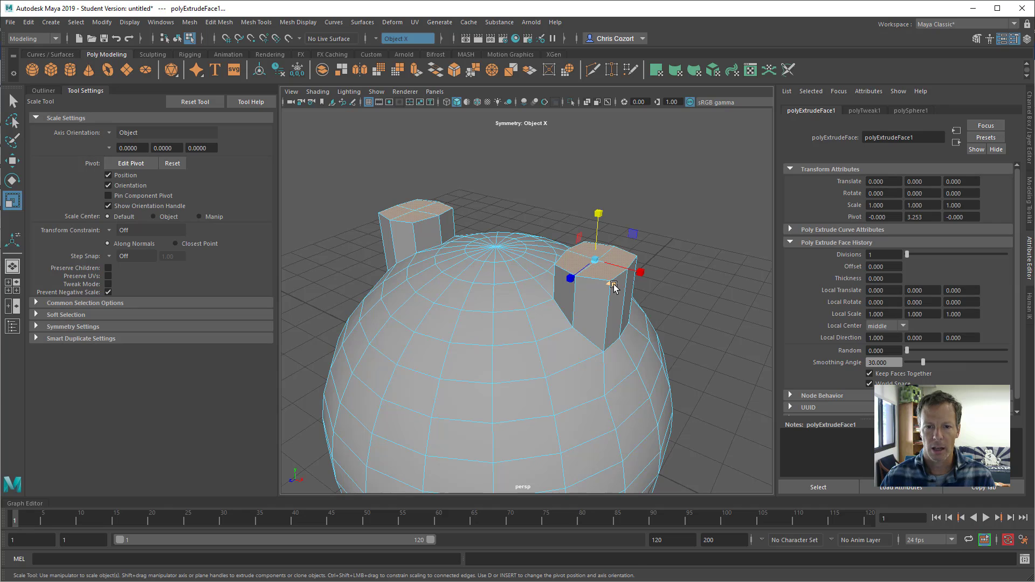
drag(613, 287, 611, 277)
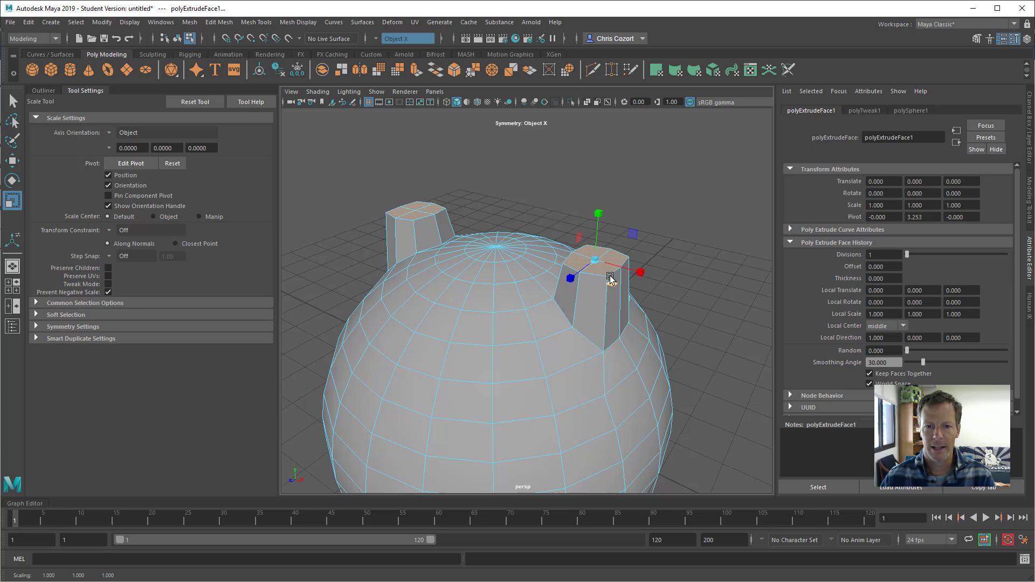
Extrude the protrusions' top faces upward with the Move tool and narrow the raised ends by scaling them horizontally
key(ctrl+e)
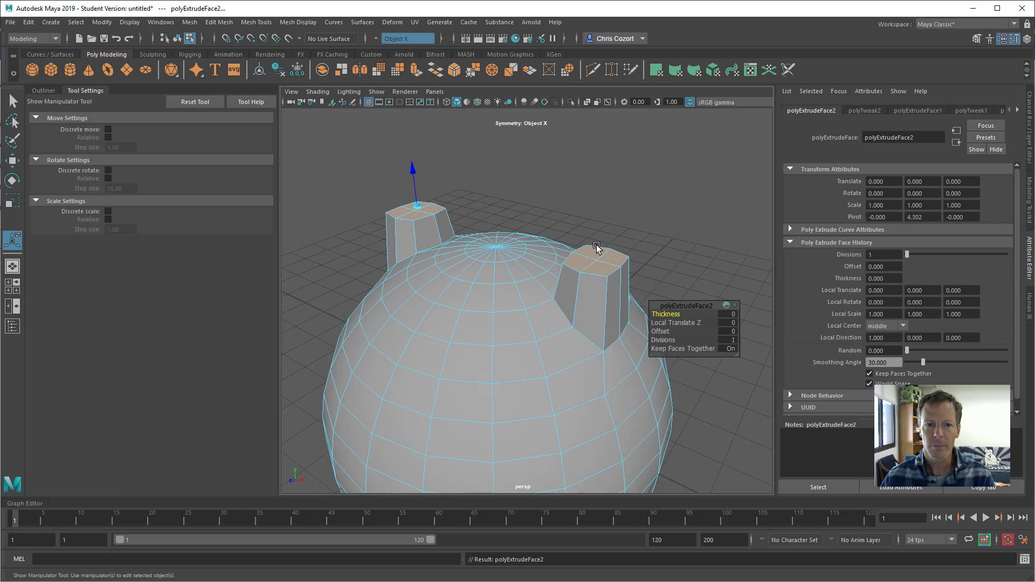
mouse_move(414, 169)
mouse_down()
mouse_move(410, 131)
mouse_move(412, 149)
mouse_up()
key(ctrl+z)
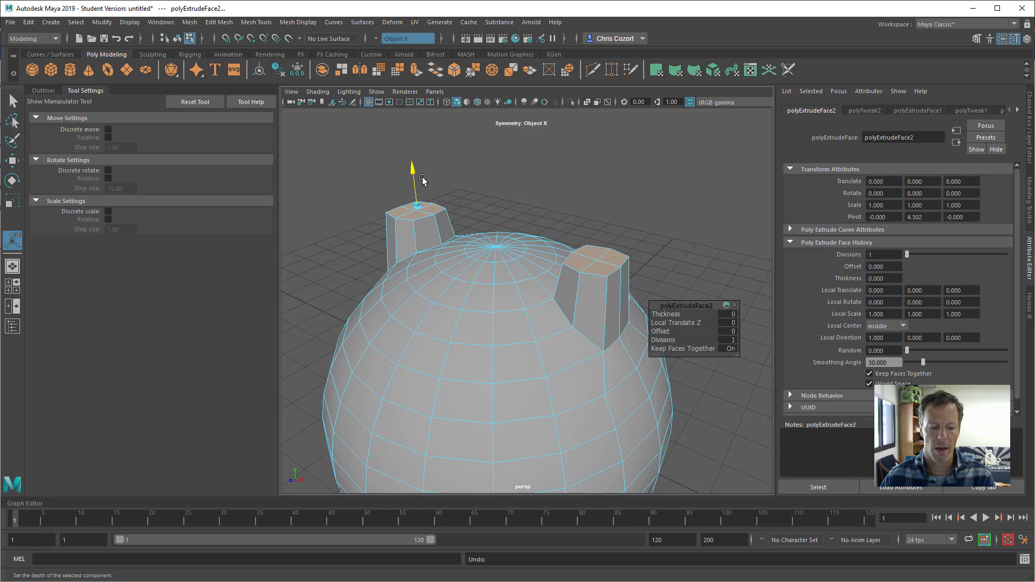
key(w)
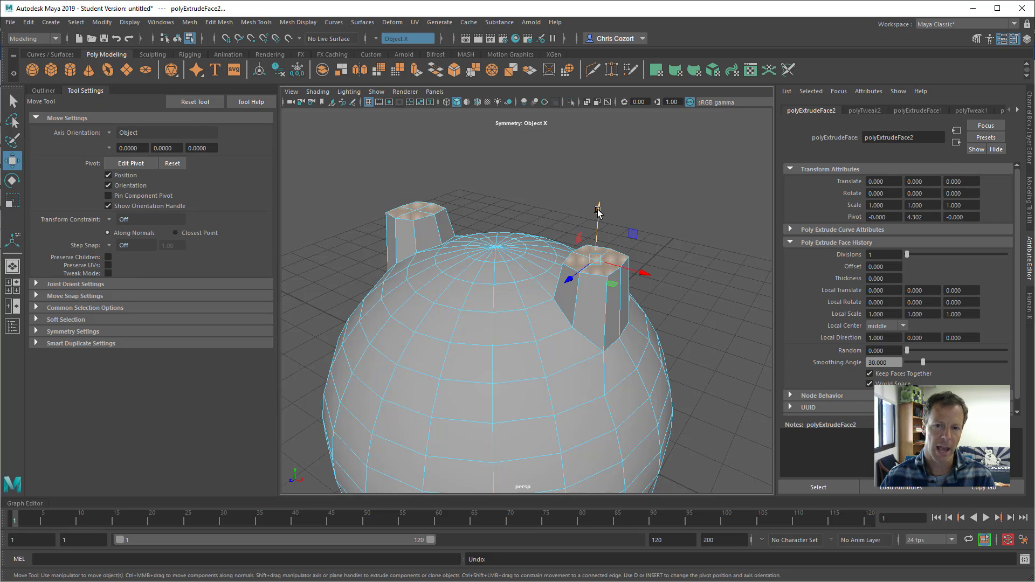
drag(597, 211, 598, 108)
key(e)
key(r)
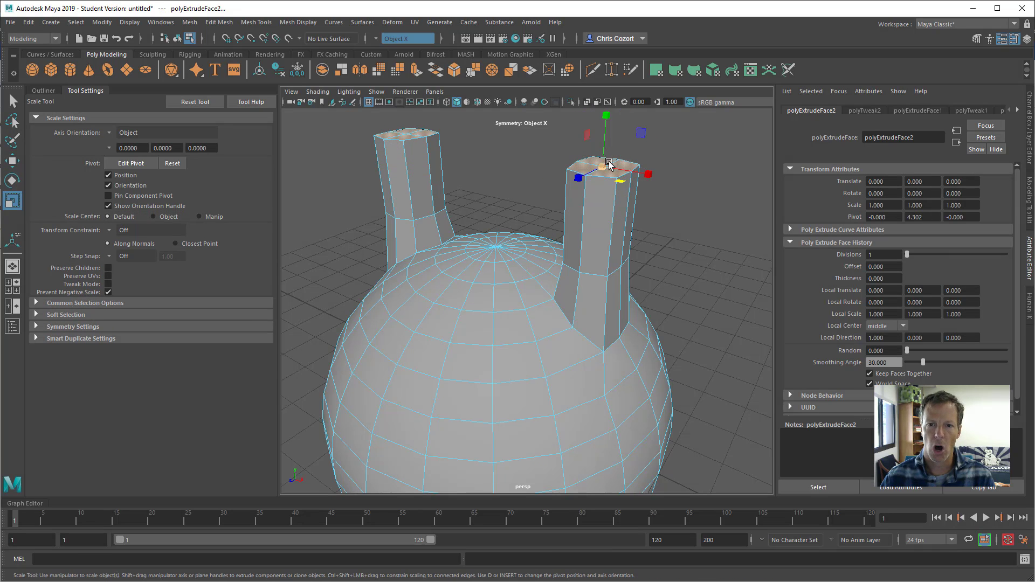
alt+drag(646, 200, 605, 229)
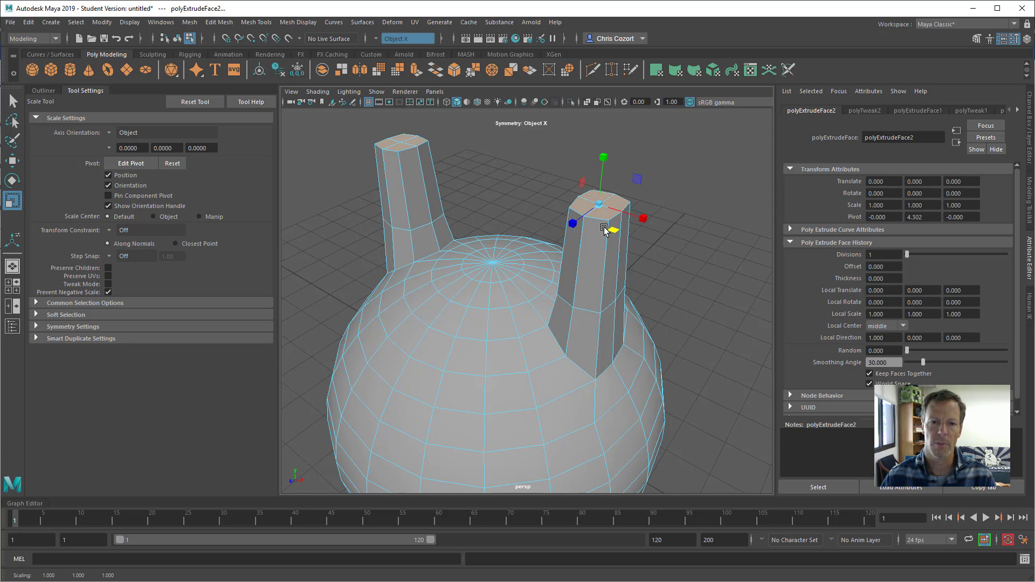
Check the lengthened protrusions in smooth mesh preview and return to the unsmoothed display
key(3)
key(1)
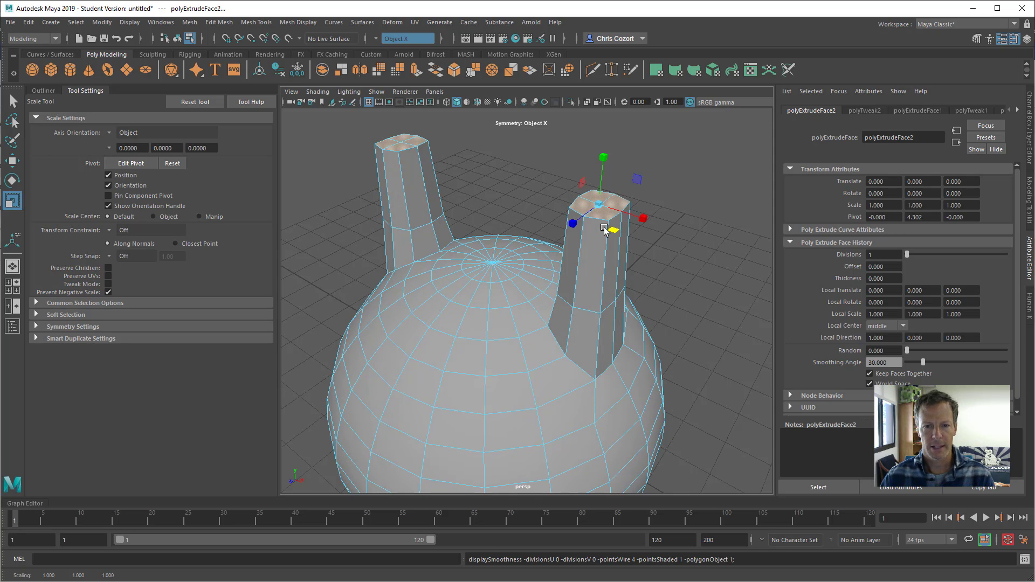
alt+drag(605, 229, 528, 281)
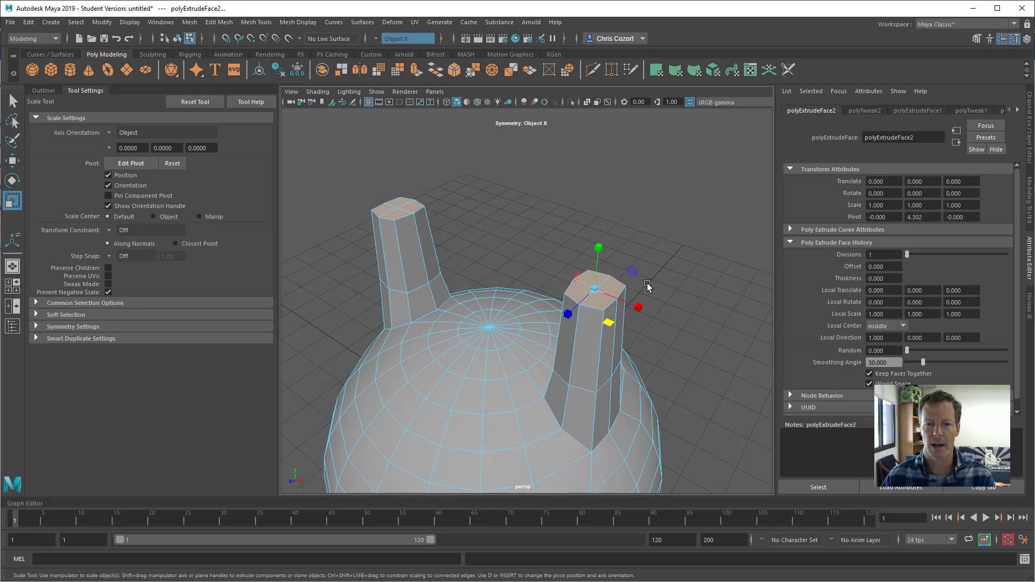
Extrude the top faces three more times, raising each extrusion with the Move tool and keeping the last two segments short
key(ctrl+e)
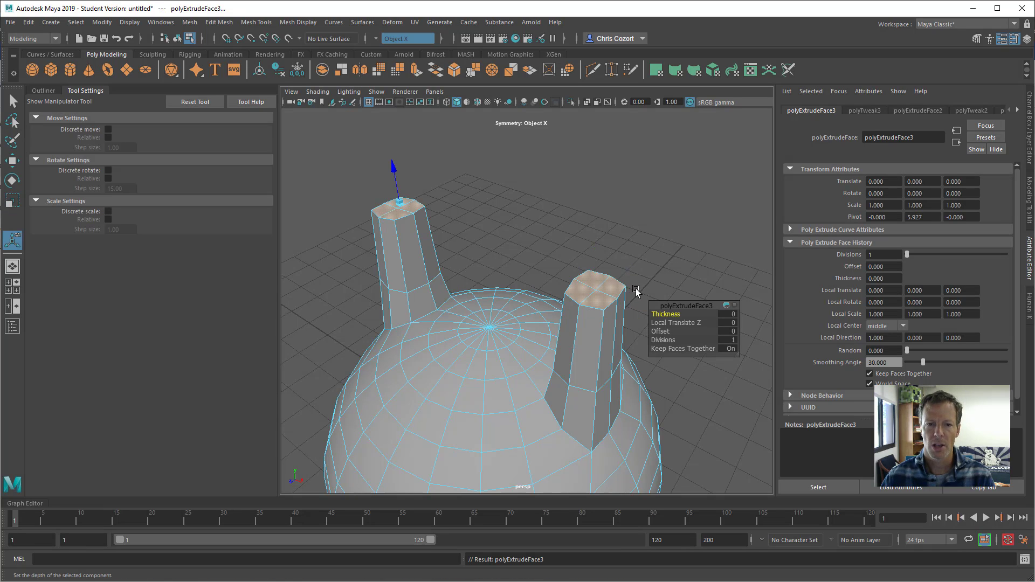
key(w)
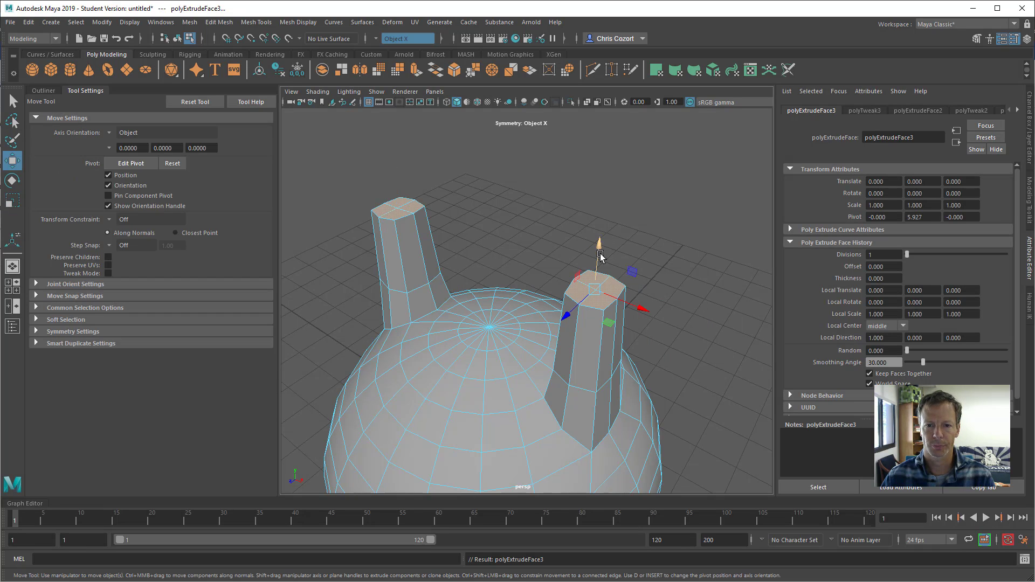
drag(602, 254, 604, 302)
key(ctrl+e)
key(w)
key(ctrl+e)
key(w)
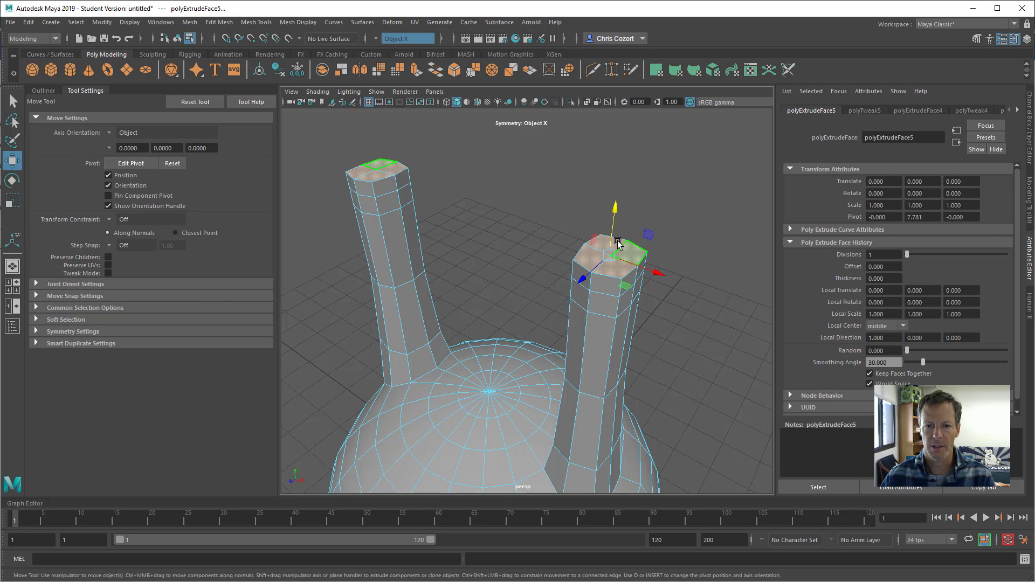
Scale the top faces outward horizontally into a flare and extrude them straight up to form wider heads on both stalks
key(e)
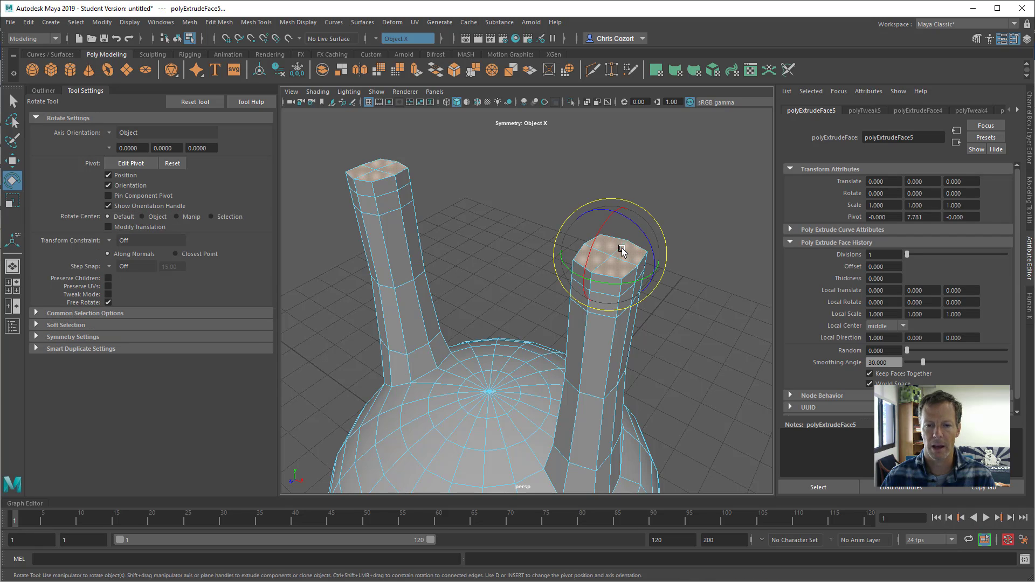
key(r)
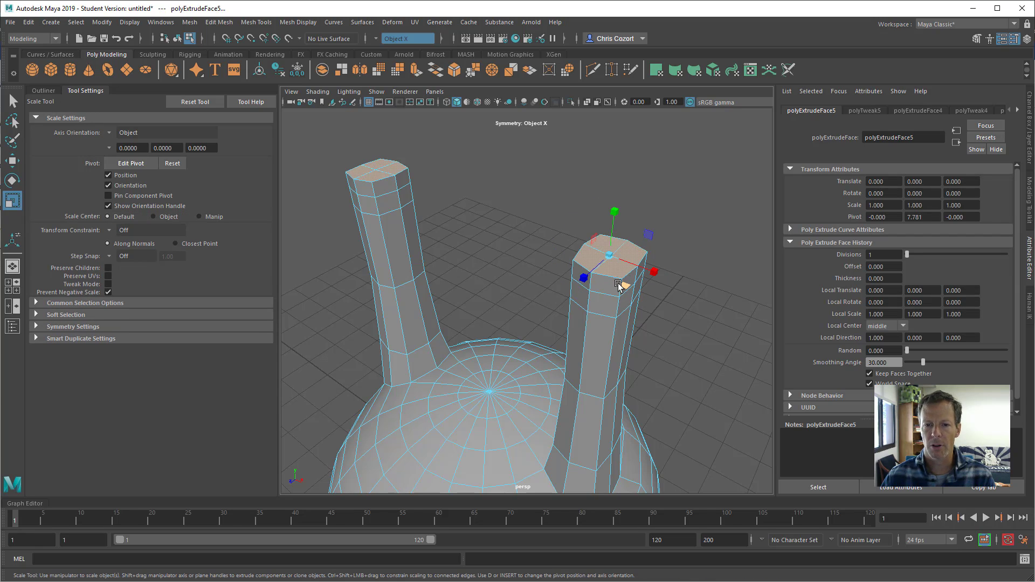
drag(626, 289, 642, 297)
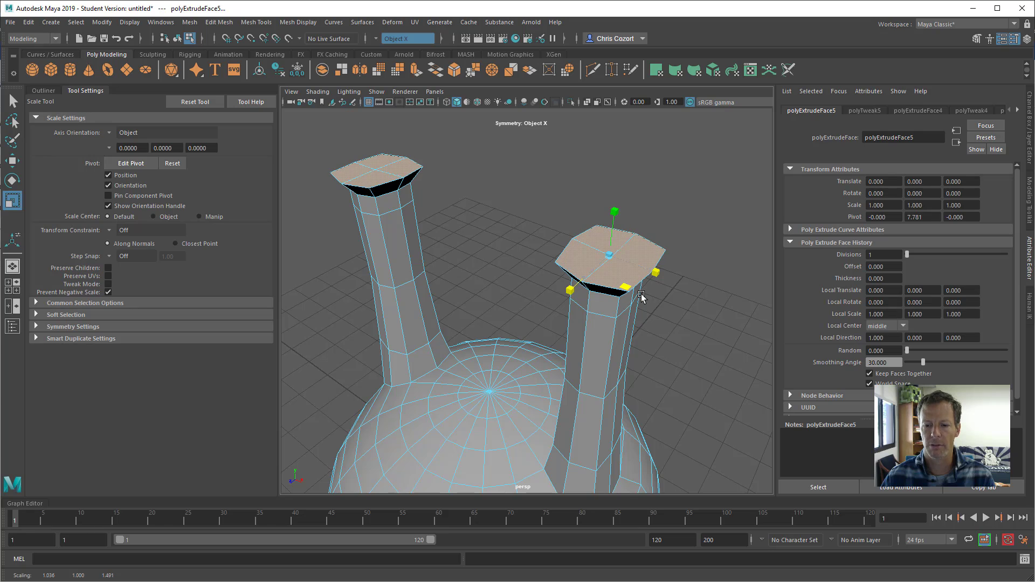
shift+right_drag(642, 296, 631, 388)
key(w)
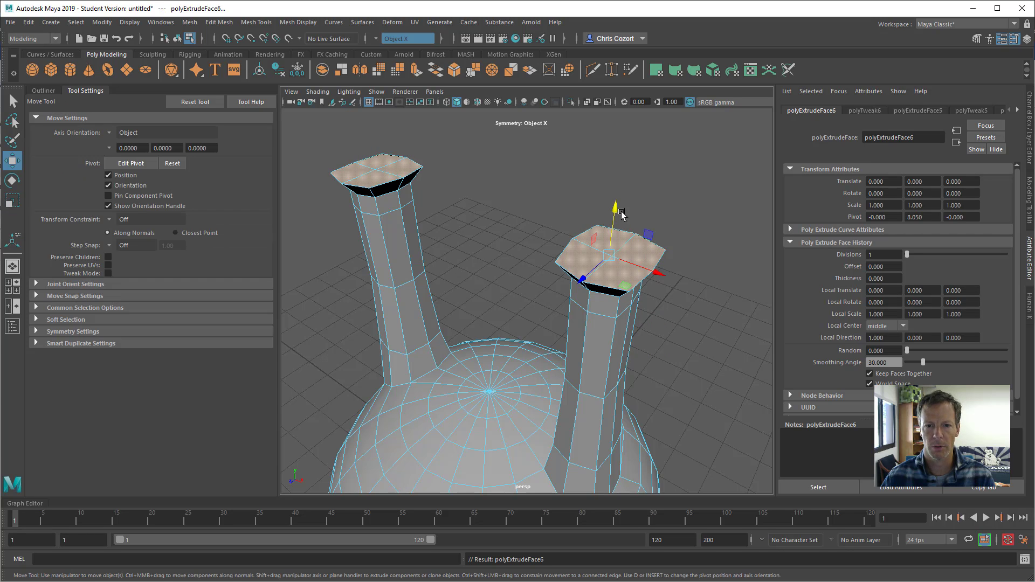
drag(613, 233, 627, 117)
Extrude the heads' top faces up slightly and scale the new faces inward horizontally to taper the tops
key(ctrl+e)
key(w)
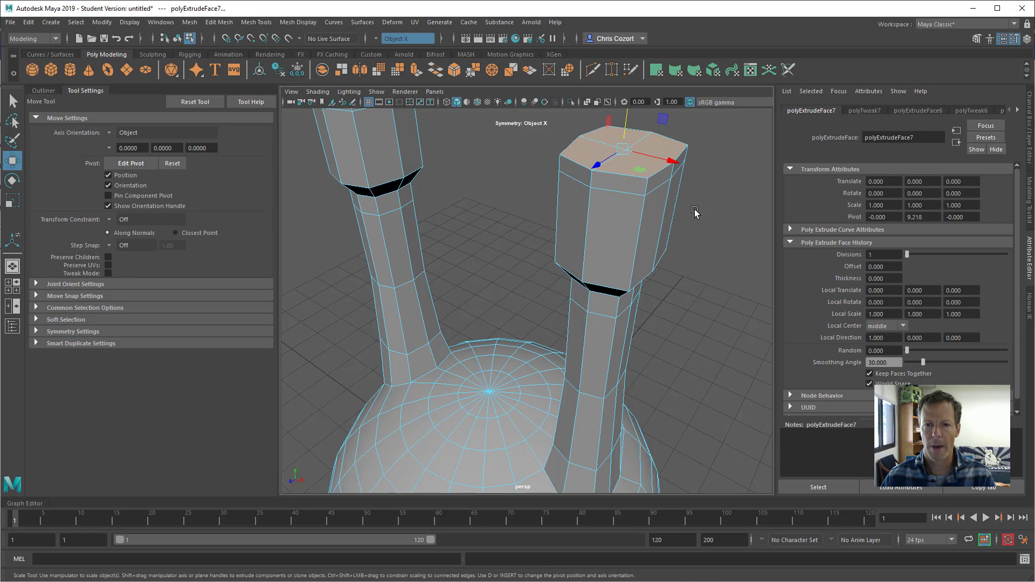
key(r)
alt+middle_drag(689, 213, 688, 241)
drag(647, 258, 638, 255)
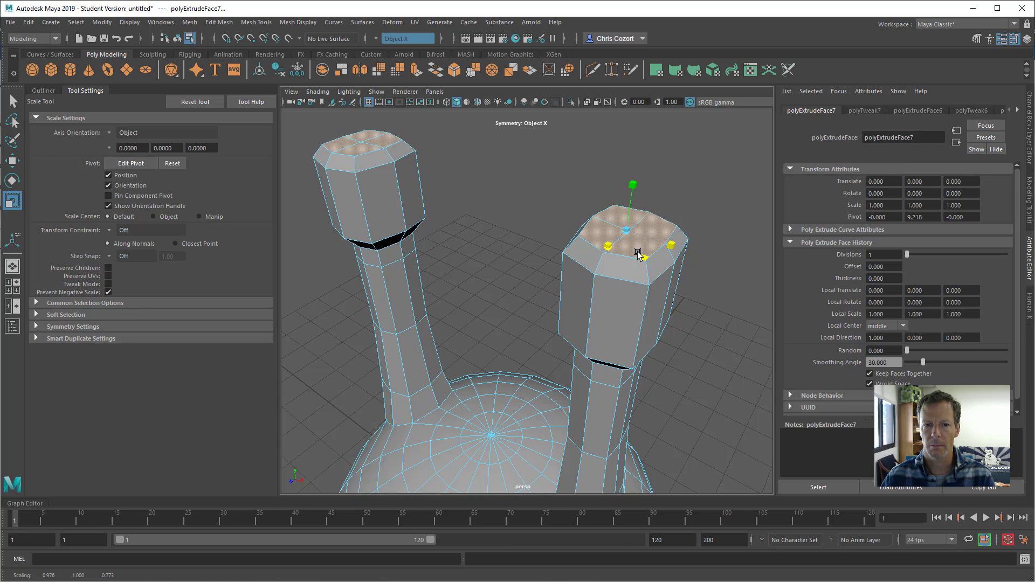
Inspect the finished stalks and heads from several angles, comparing the smooth mesh preview with the unsmoothed display
scroll(517, 244, down, 6)
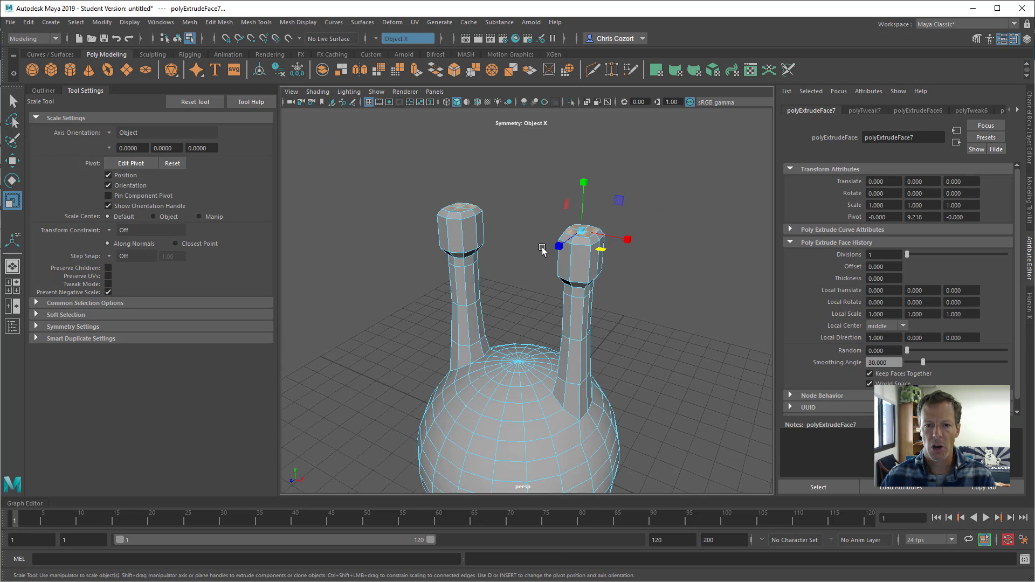
alt+drag(555, 240, 543, 247)
key(1)
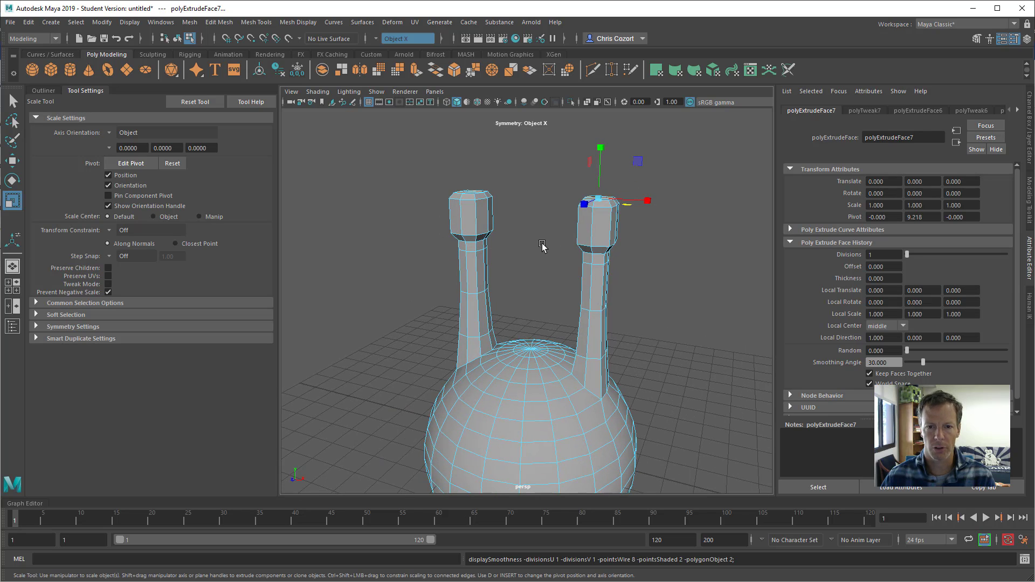
alt+drag(544, 247, 516, 253)
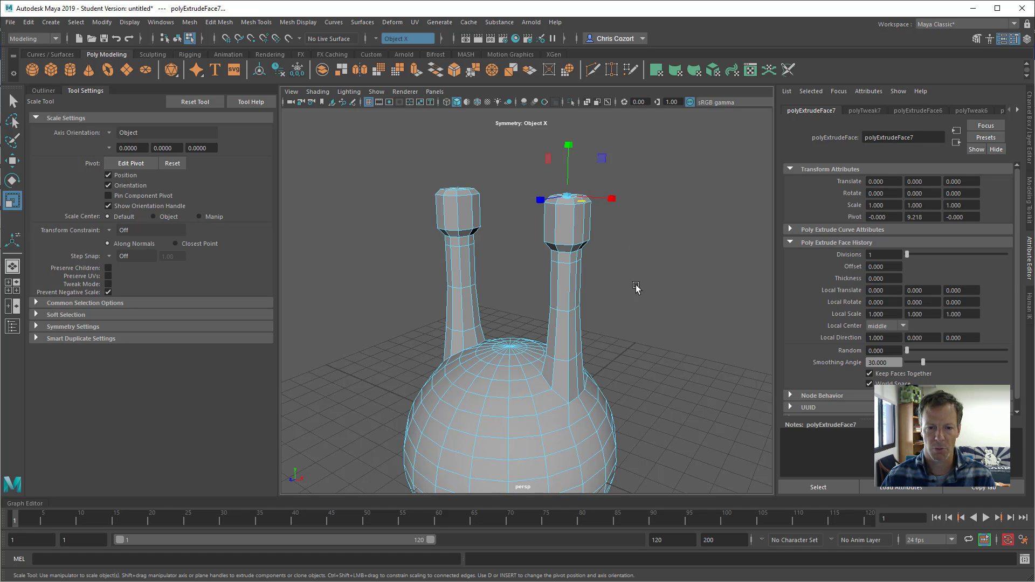
alt+drag(636, 287, 657, 257)
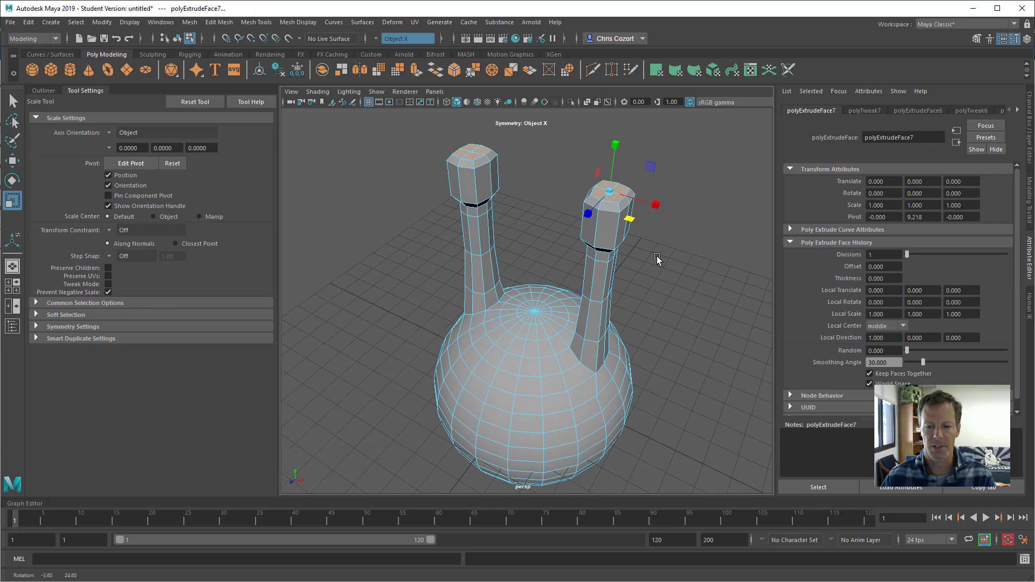